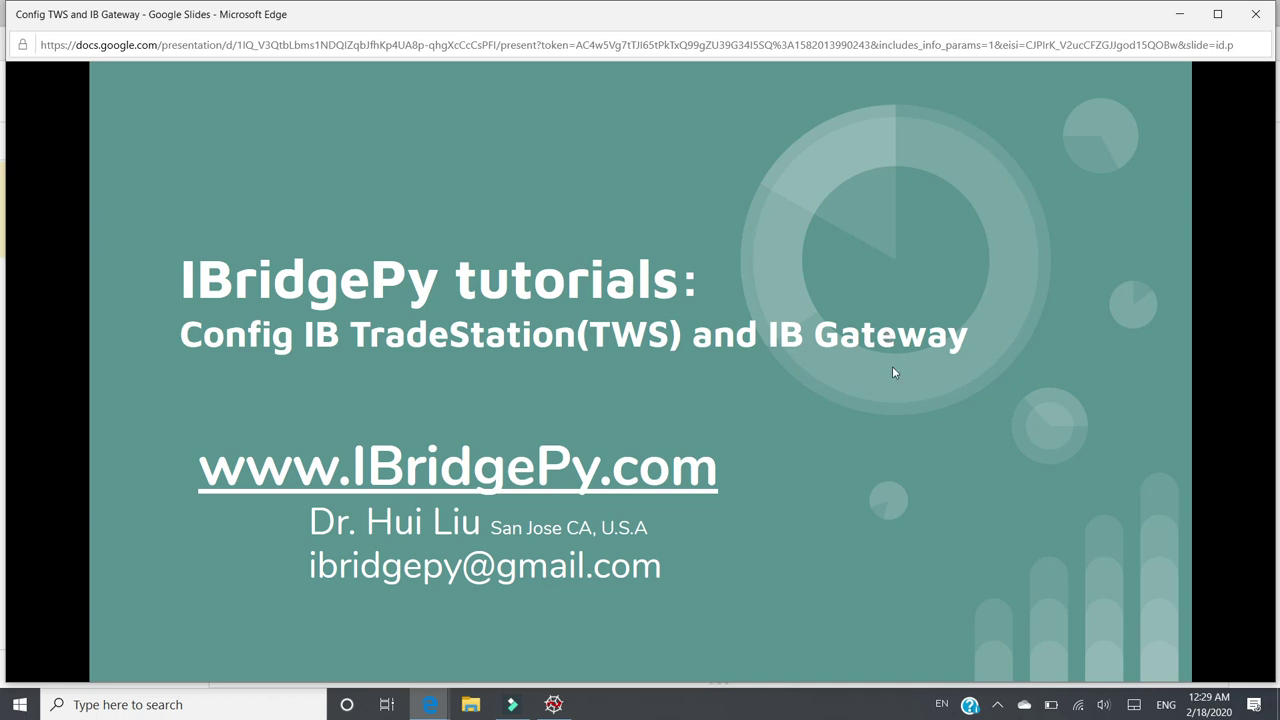
- Advance to the Config TWS and IB Gateway slide and follow its TWS download link
left_click(893, 369)
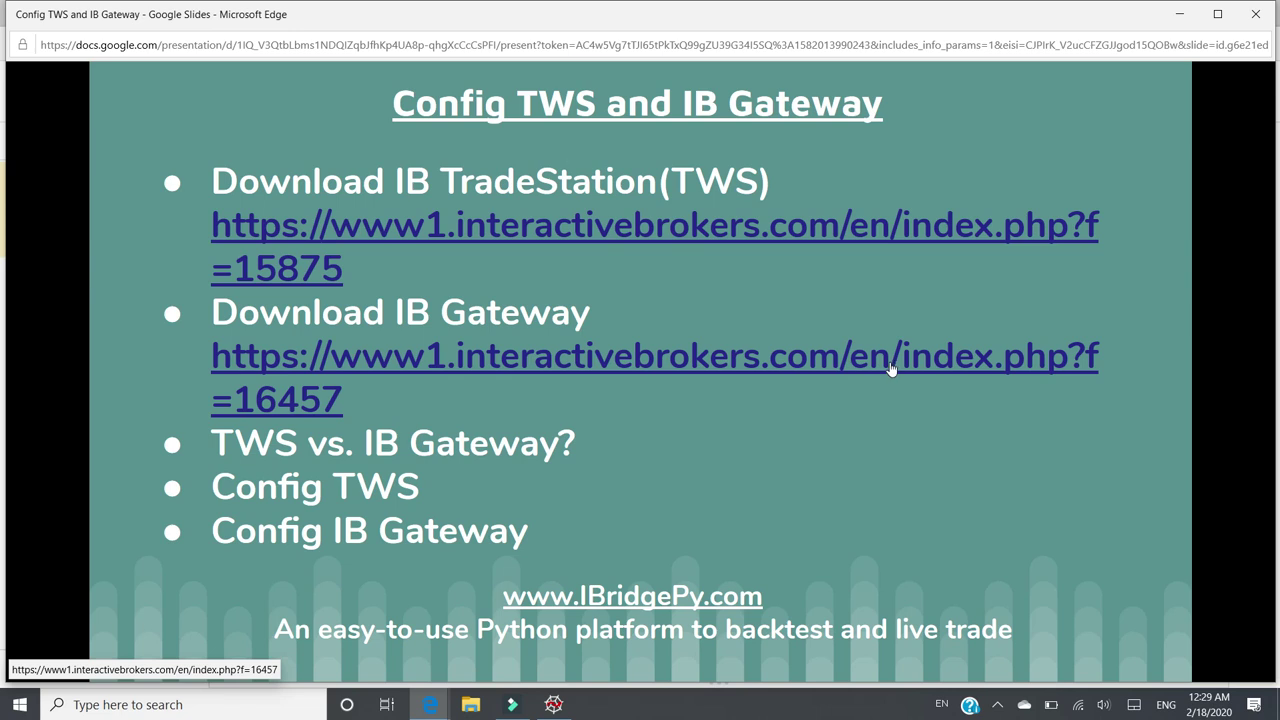
left_click(498, 242)
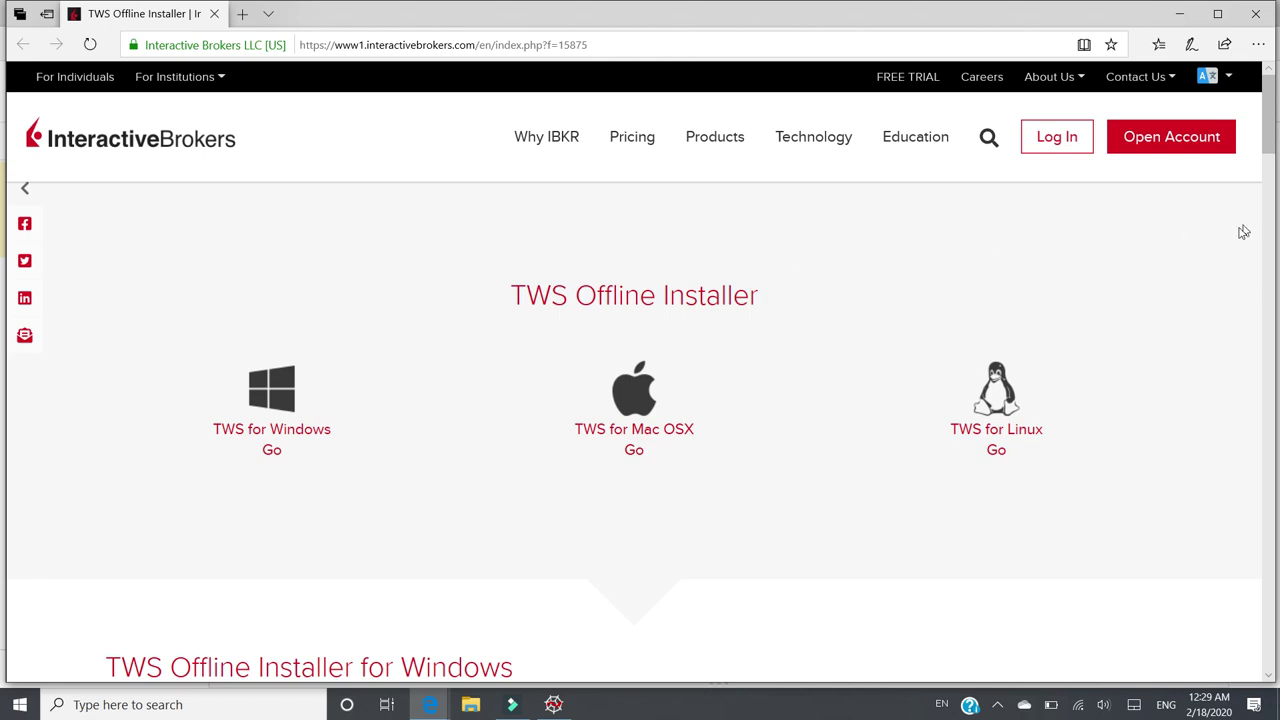
- Start the TWS Latest (64-Bit) Windows download, cancel it, and return to the slides
left_click_drag(1268, 143, 1237, 172)
scroll(1237, 172, "down", 1)
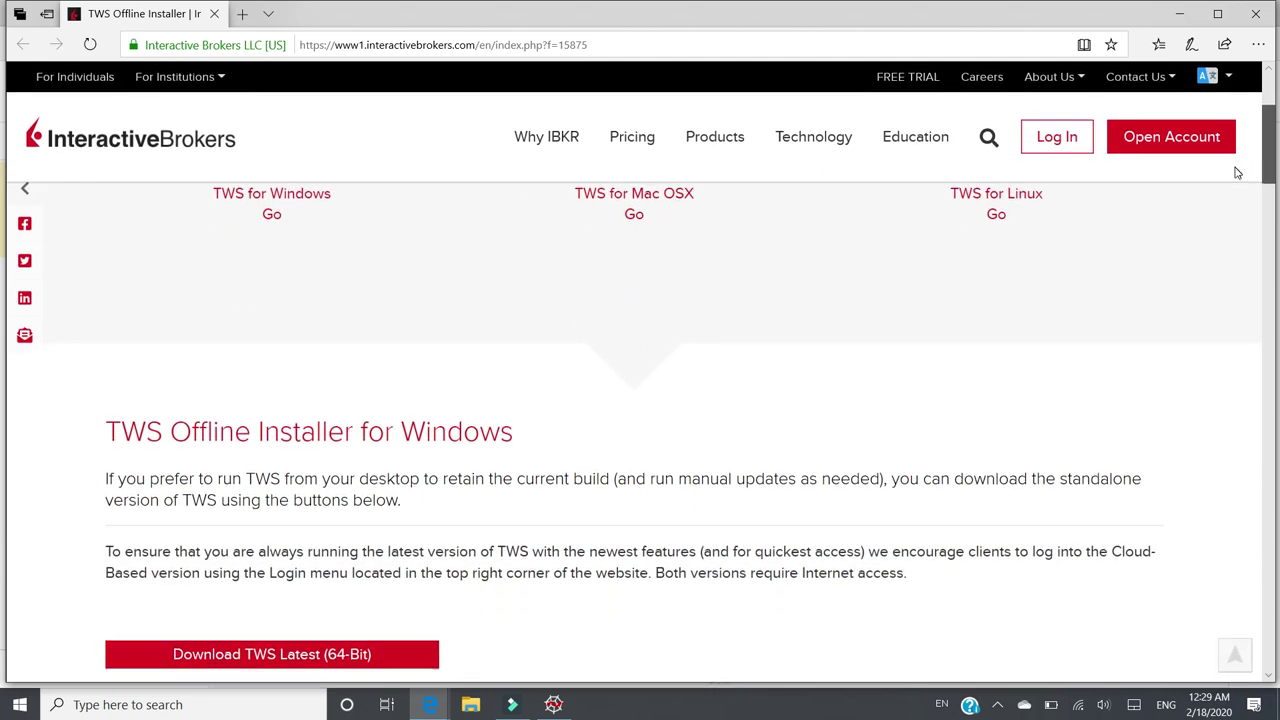
scroll(1234, 204, "down", 1)
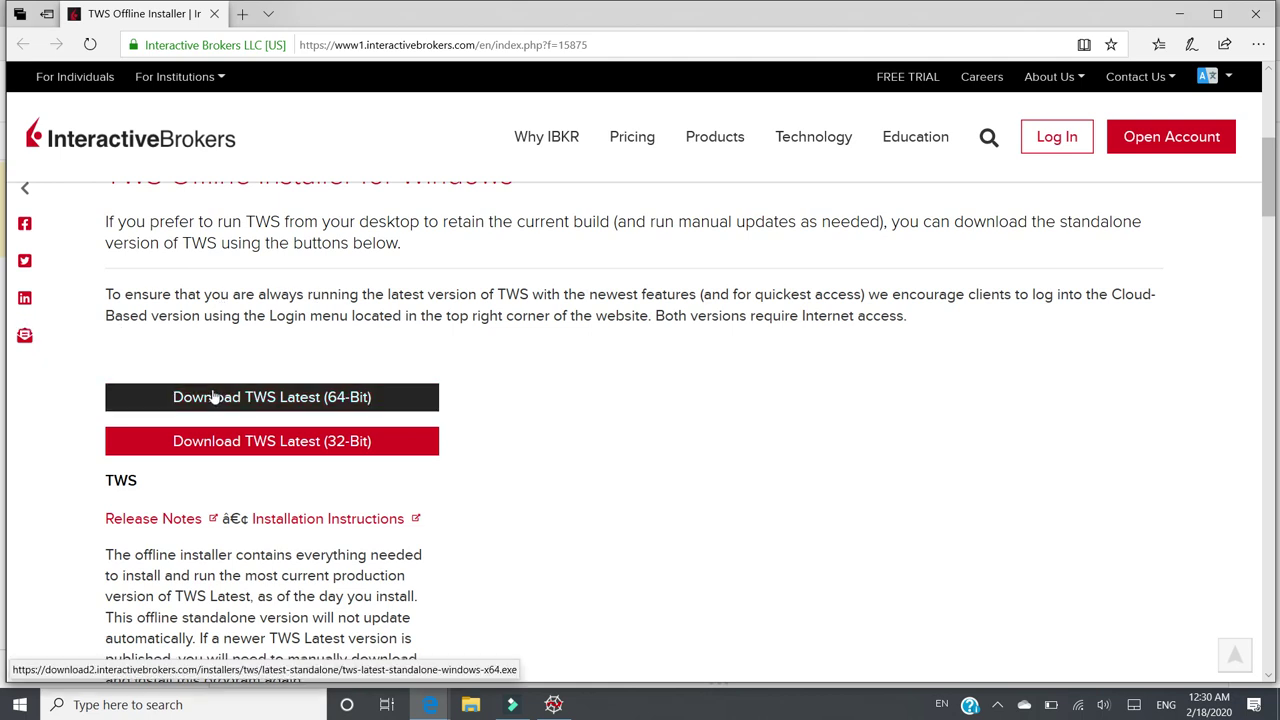
left_click(275, 396)
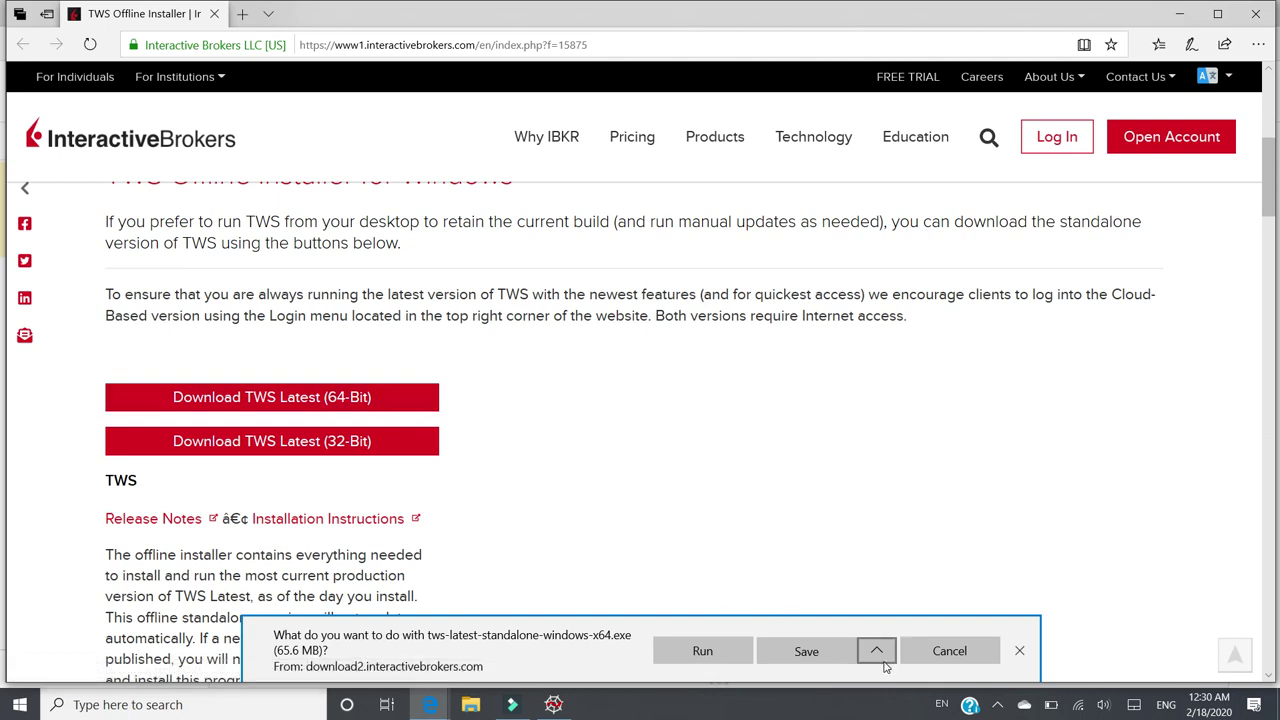
left_click(955, 655)
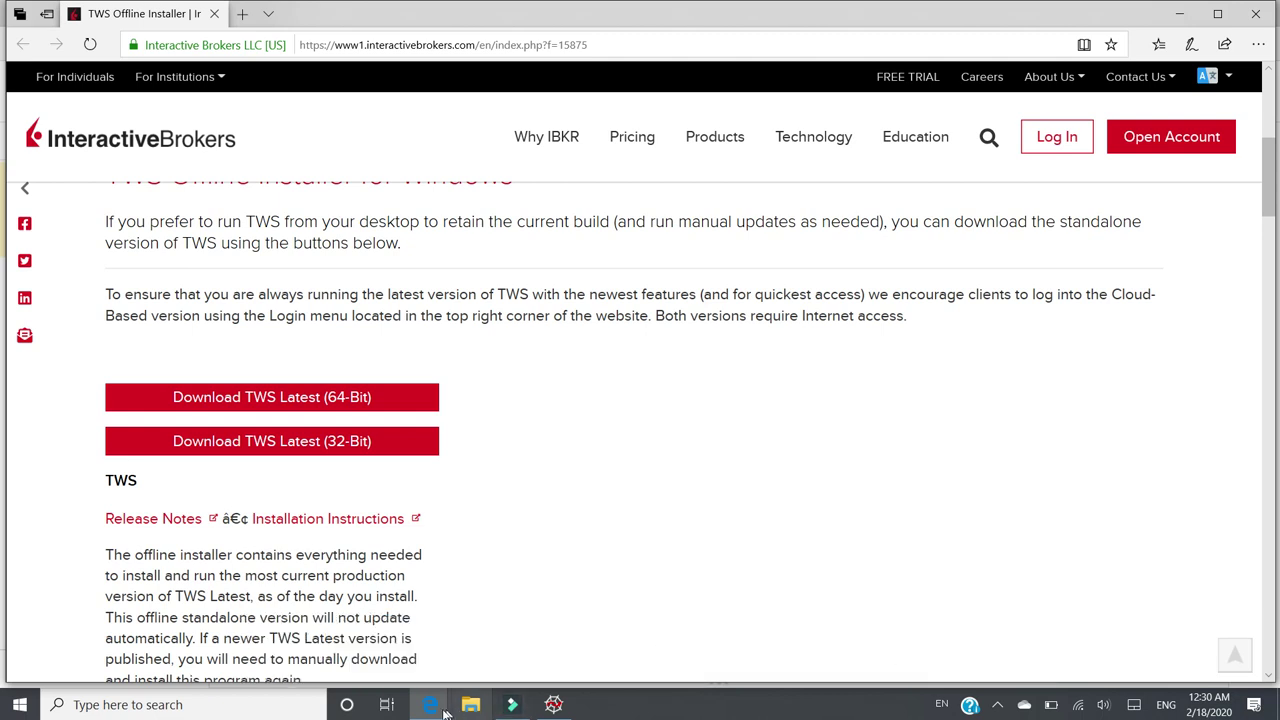
mouse_move(440, 712)
left_click(433, 668)
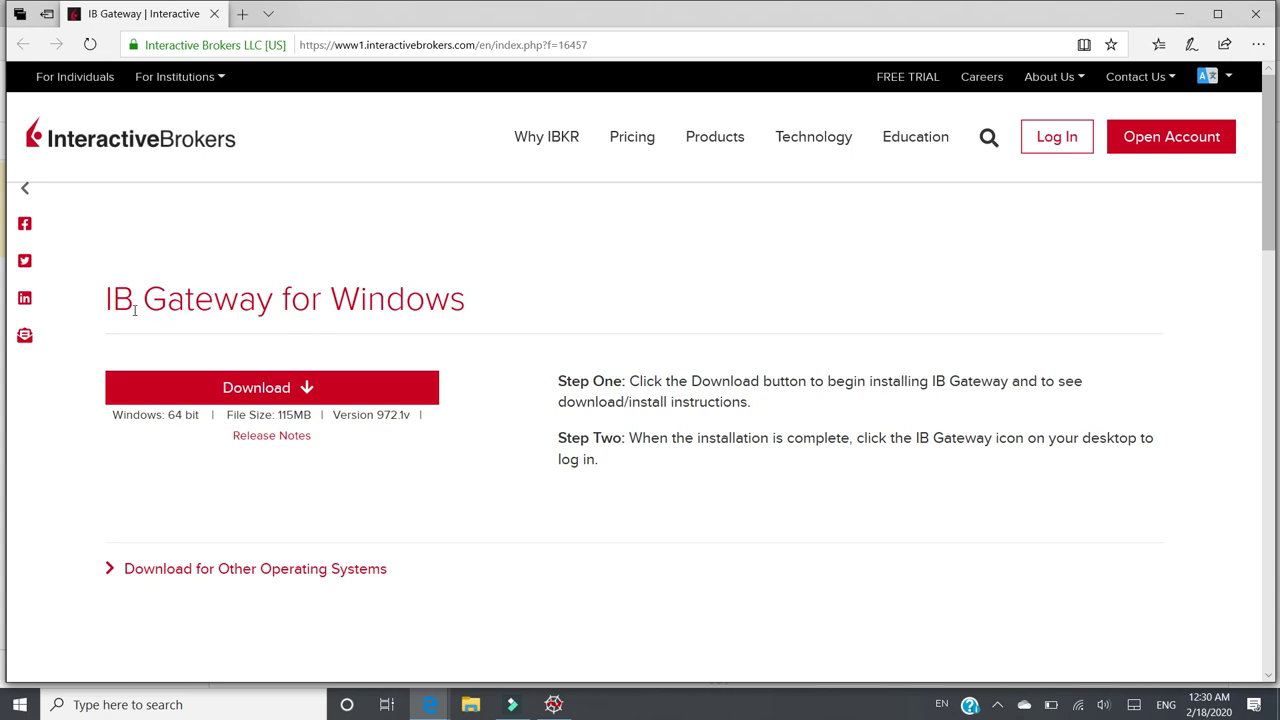
- Start the IB Gateway Windows download, read its installation instructions, cancel it, and return to the slides
left_click(284, 388)
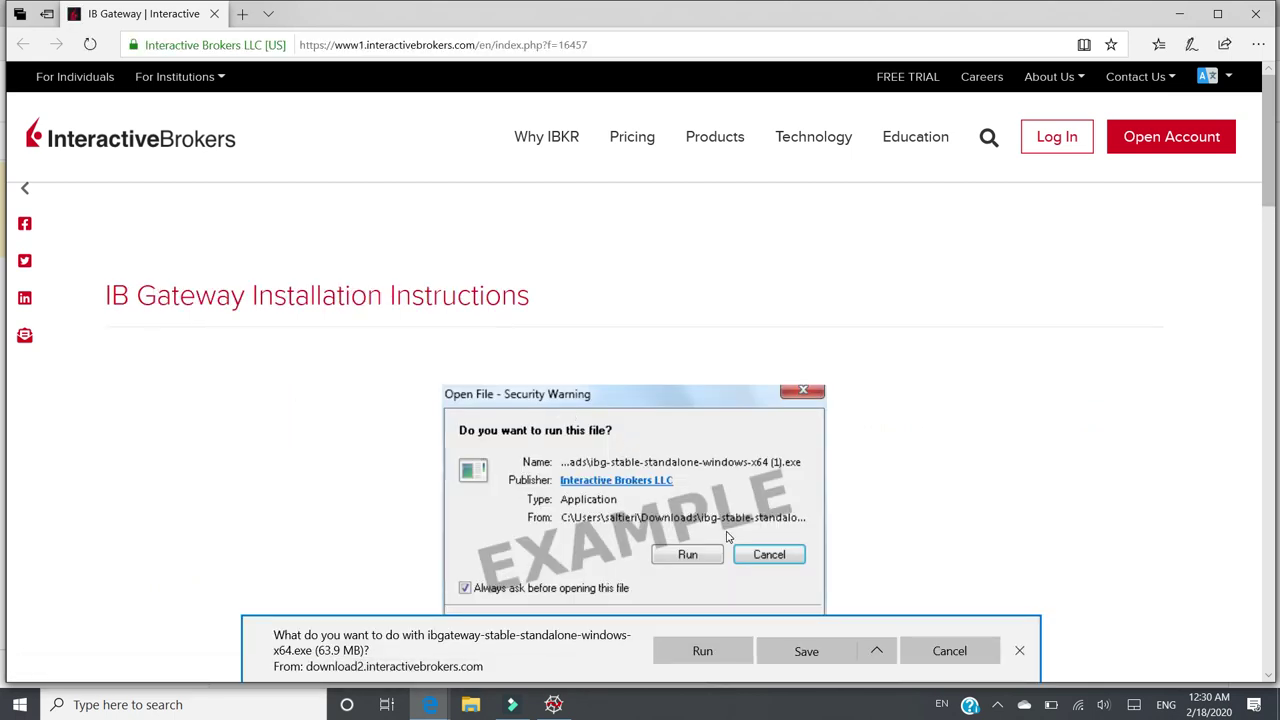
scroll(765, 535, "down", 2)
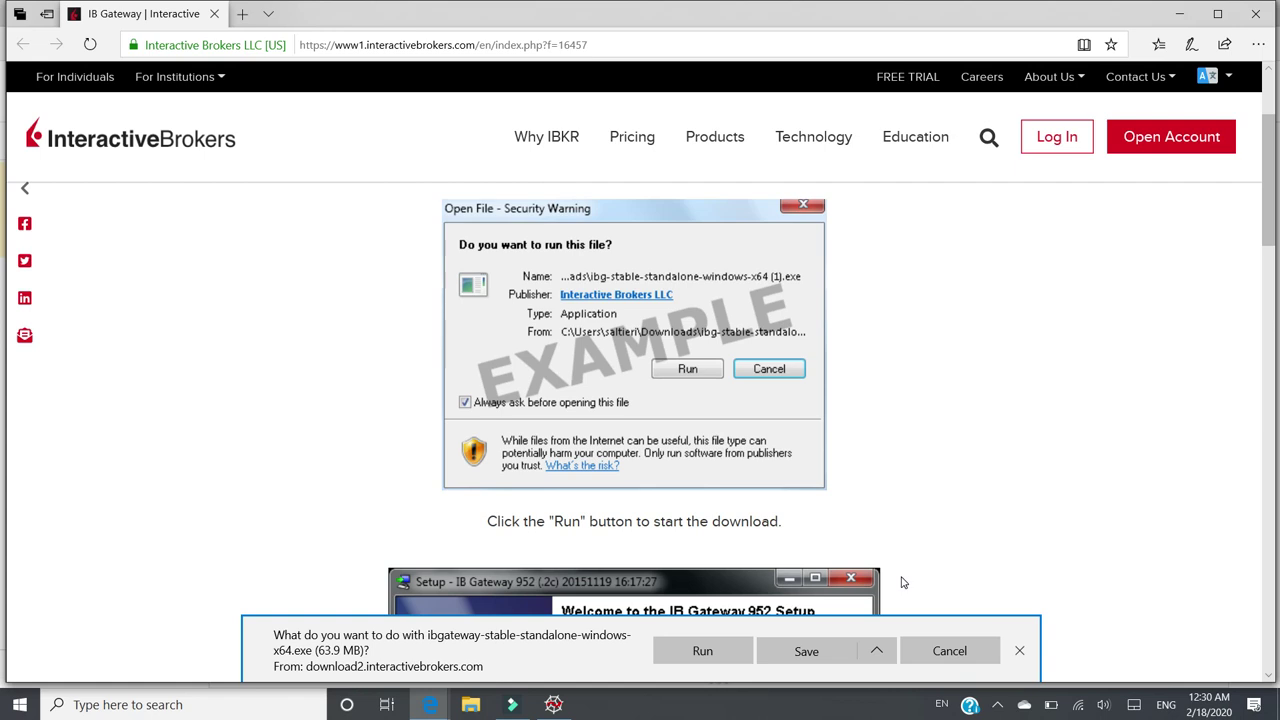
scroll(900, 578, "down", 2)
scroll(894, 564, "down", 3)
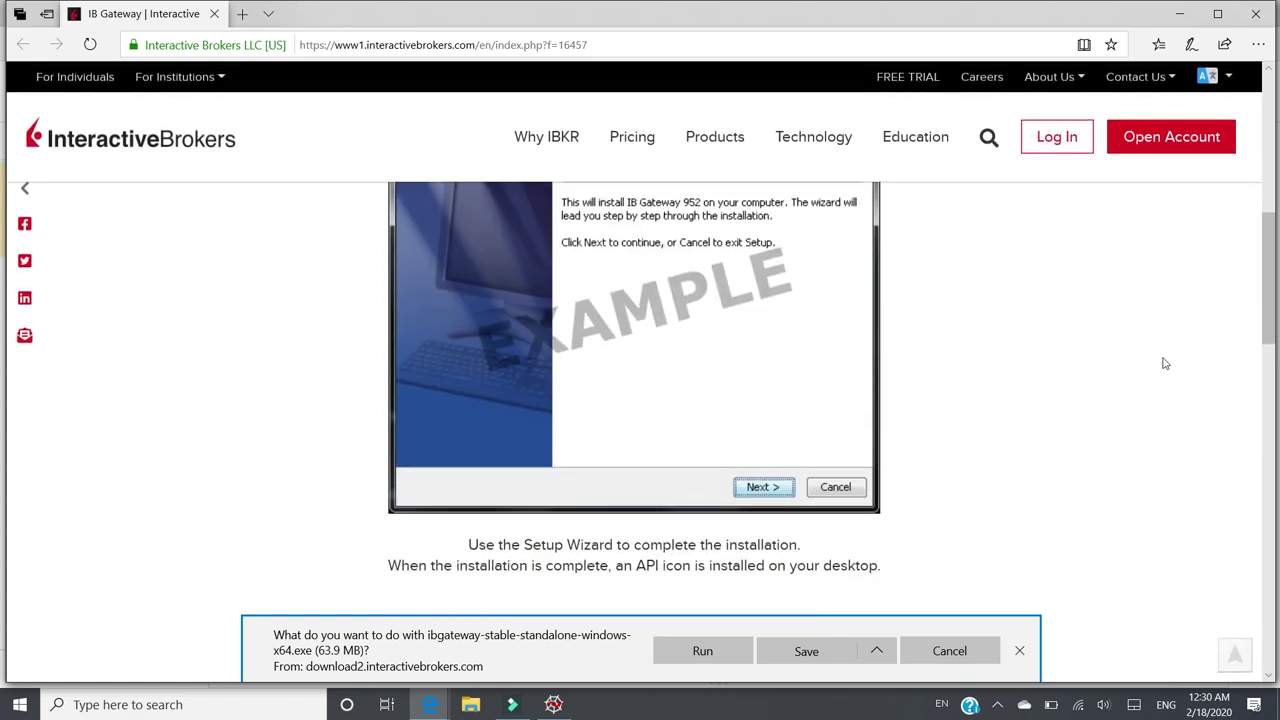
mouse_move(1266, 296)
left_mouse_down()
mouse_move(1272, 342)
mouse_move(1271, 282)
left_mouse_up()
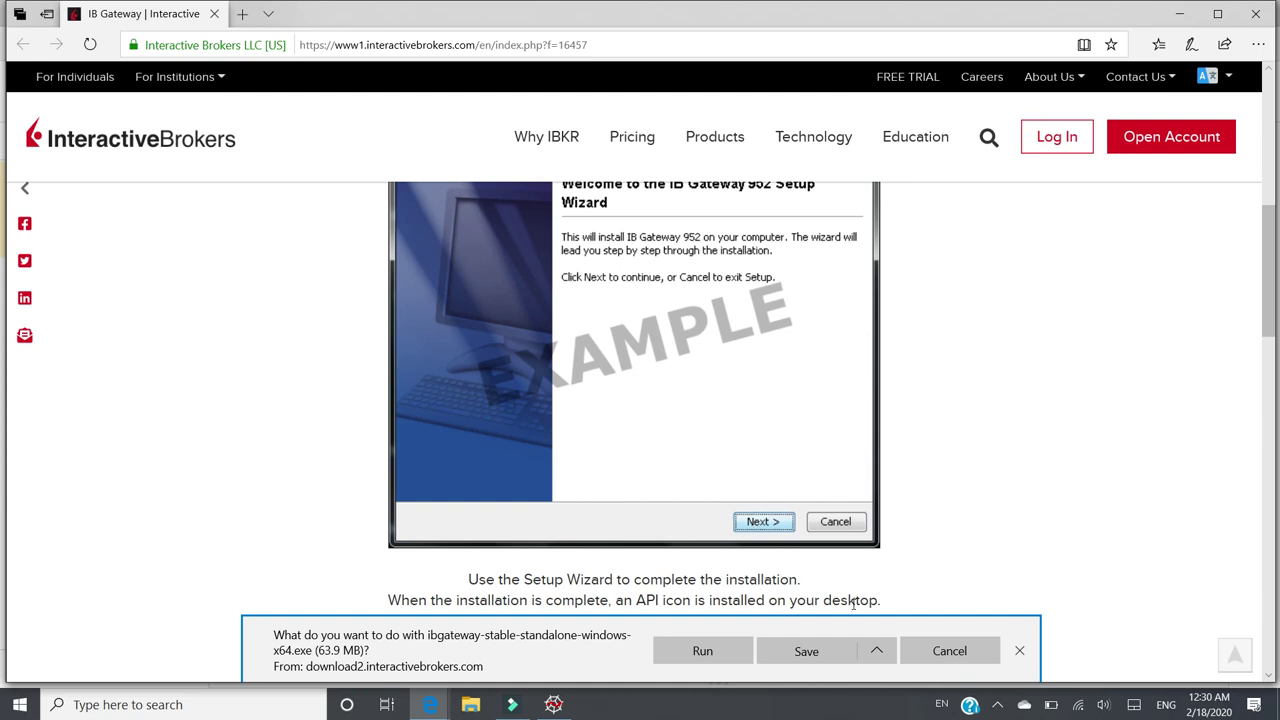
left_click(956, 656)
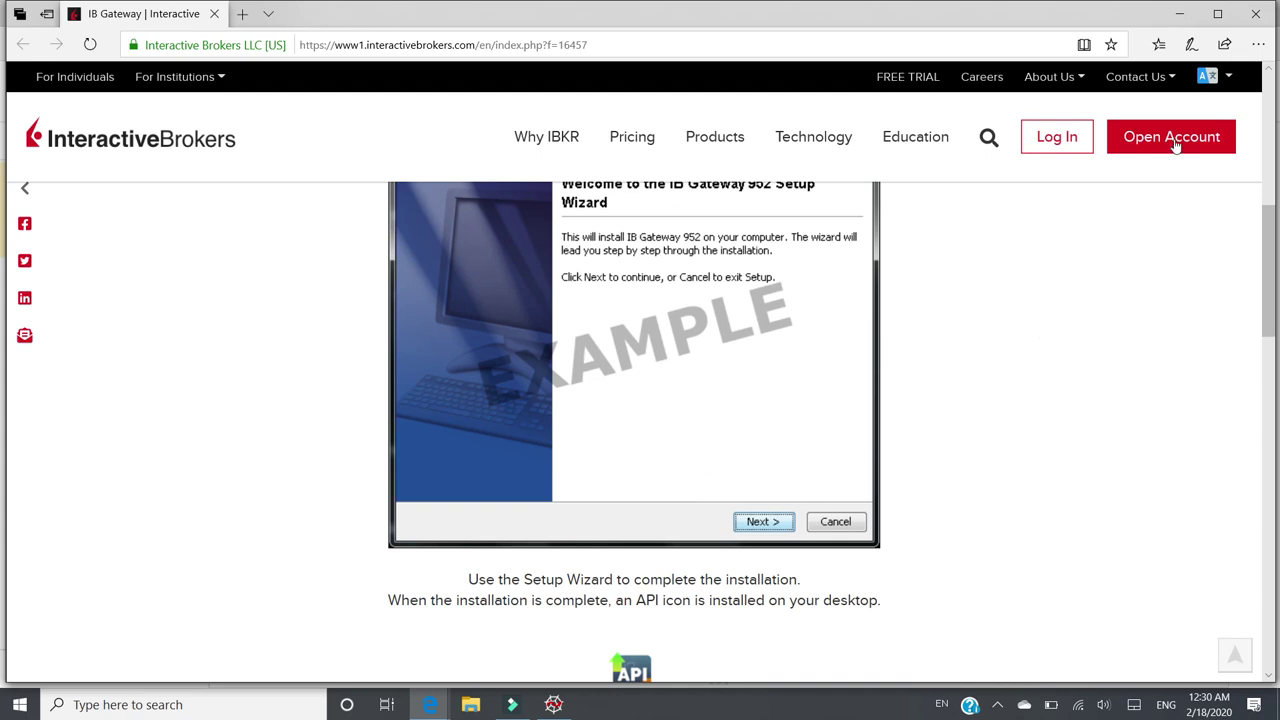
left_click(1180, 14)
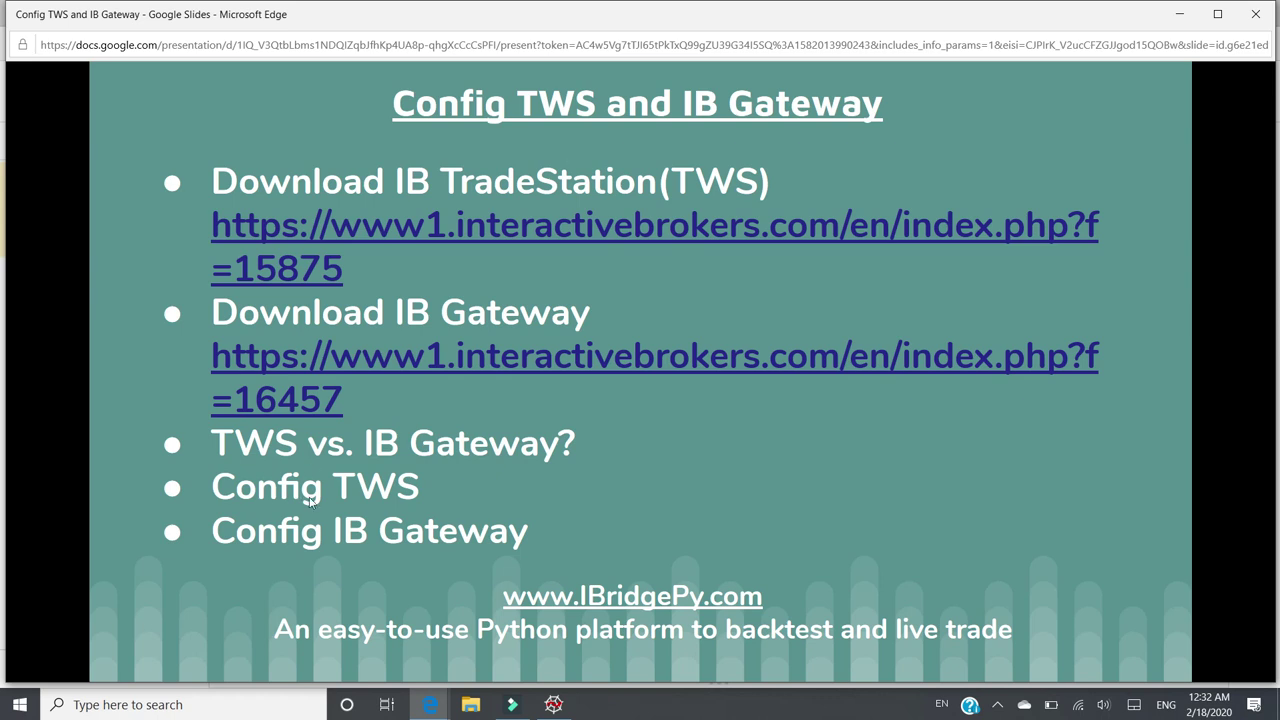
mouse_move(276, 495)
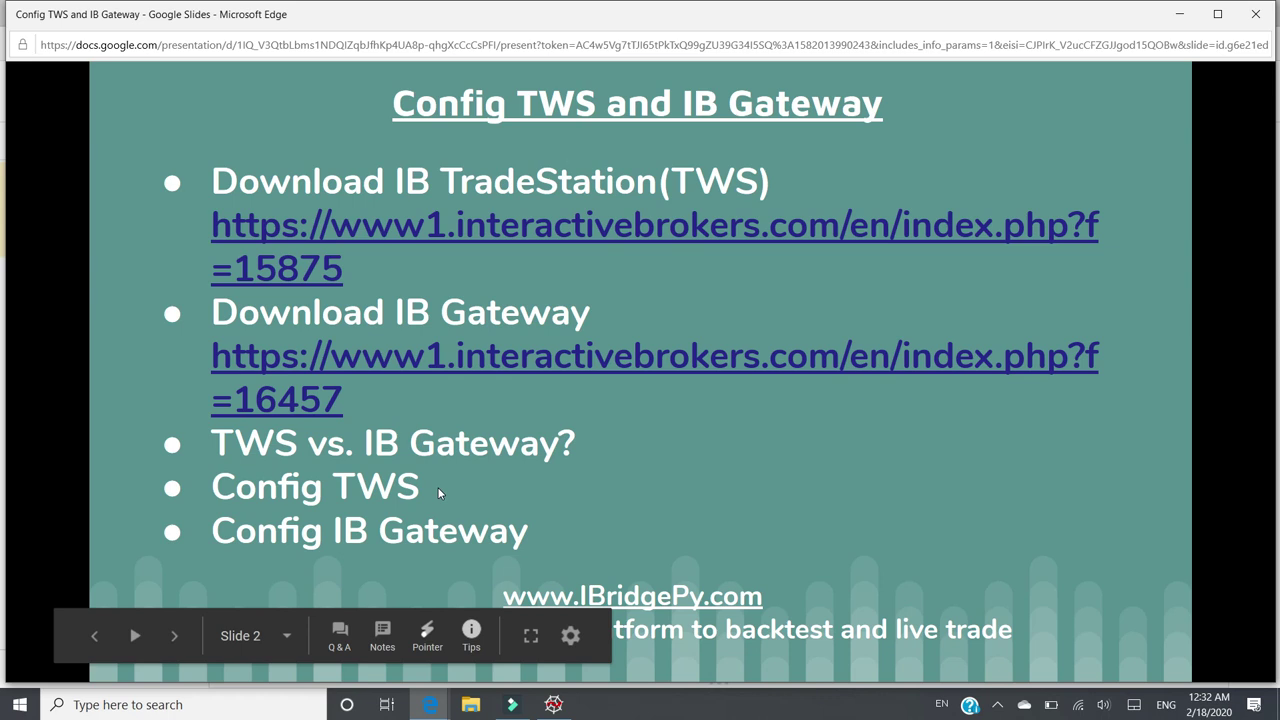
- Search Windows for TWS and launch Trader Workstation
mouse_move(318, 500)
left_click(1179, 14)
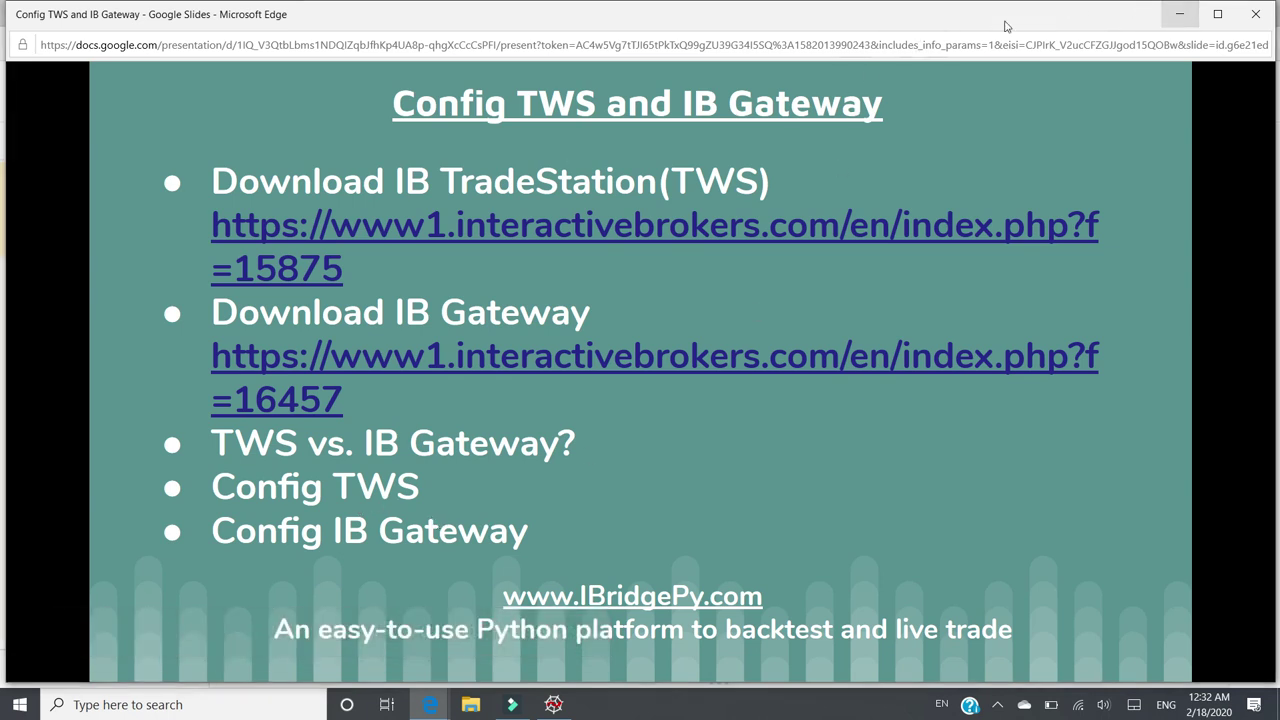
left_click(115, 704)
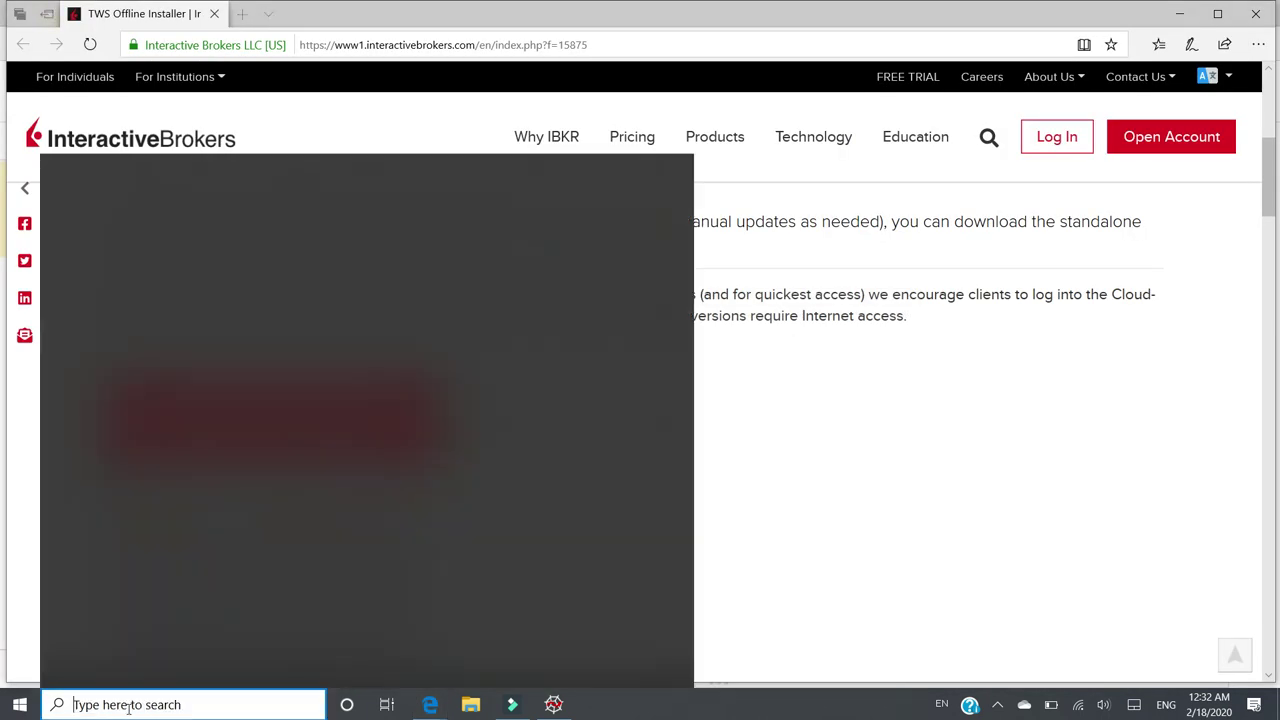
type("TWS")
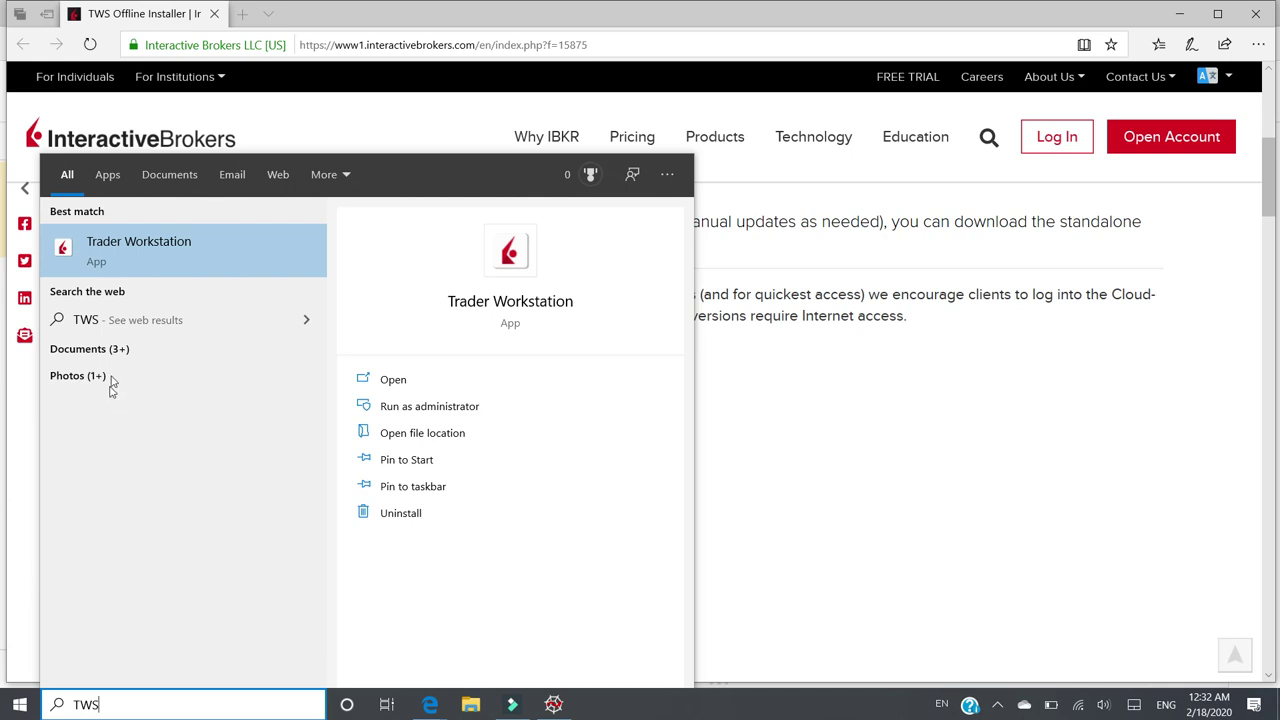
left_click(128, 264)
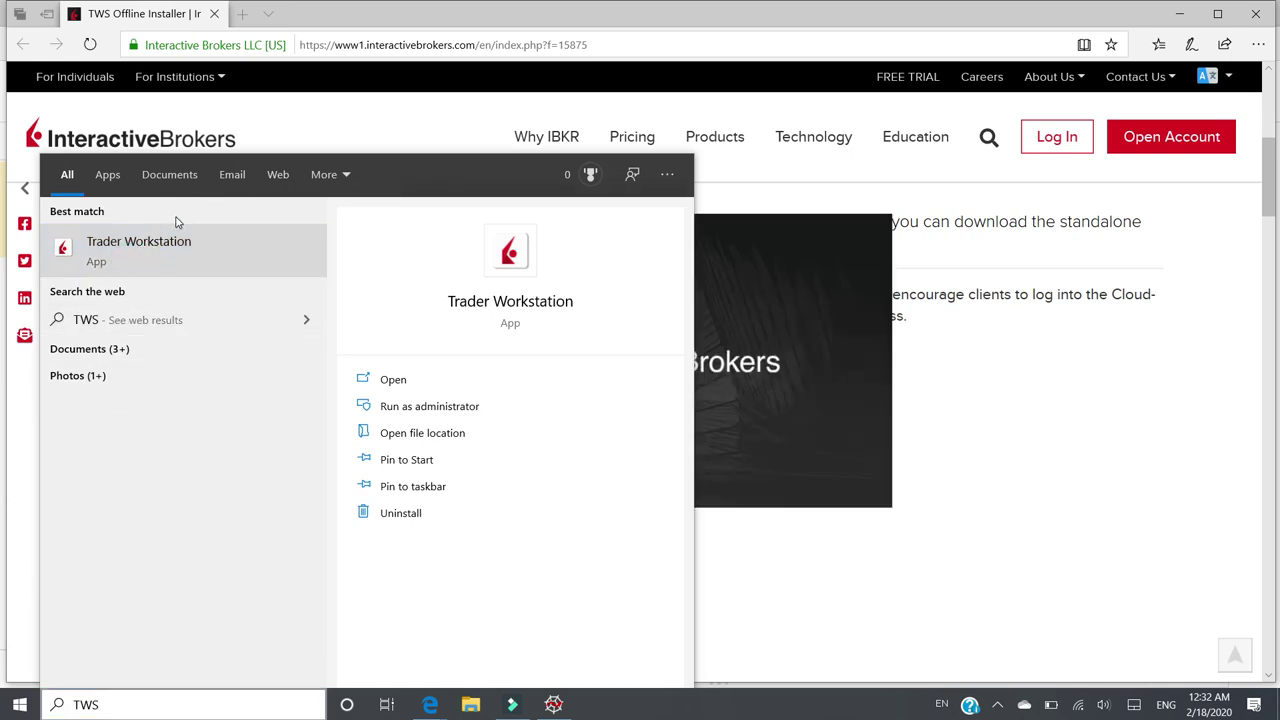
- Dismiss the search panel and minimize the browser windows to reveal the TWS login
left_click(610, 28)
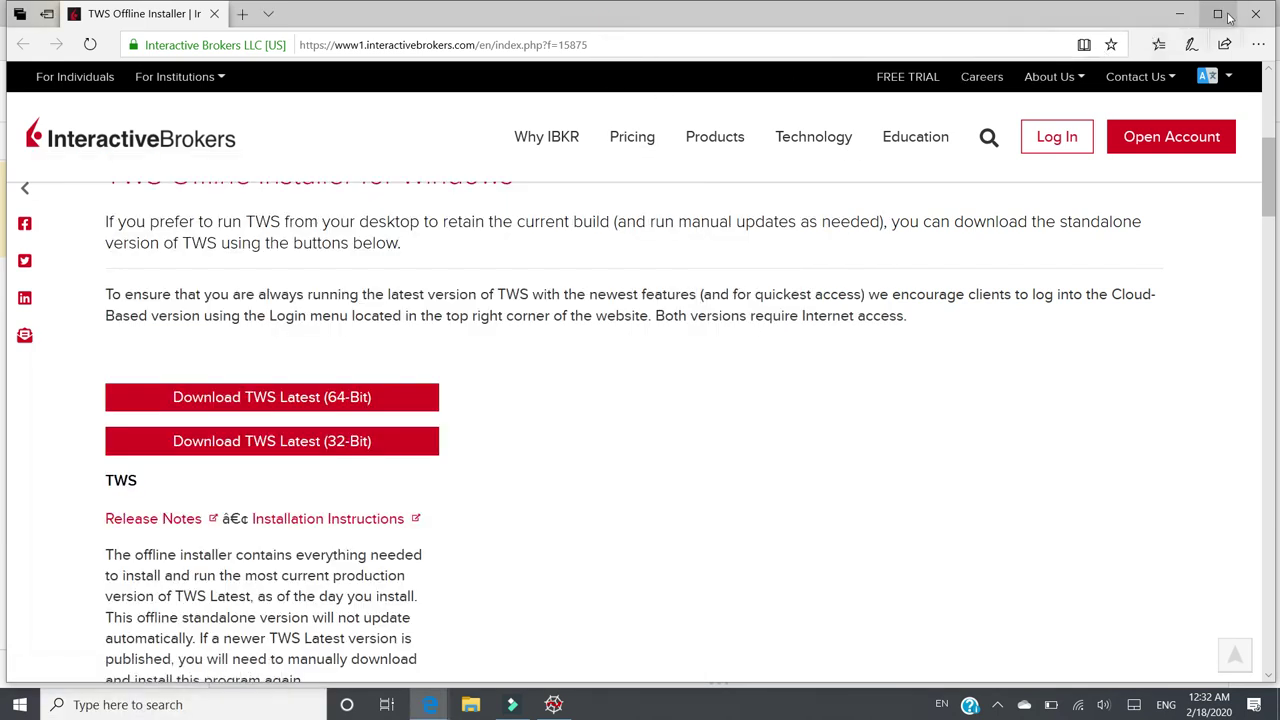
left_click(1181, 14)
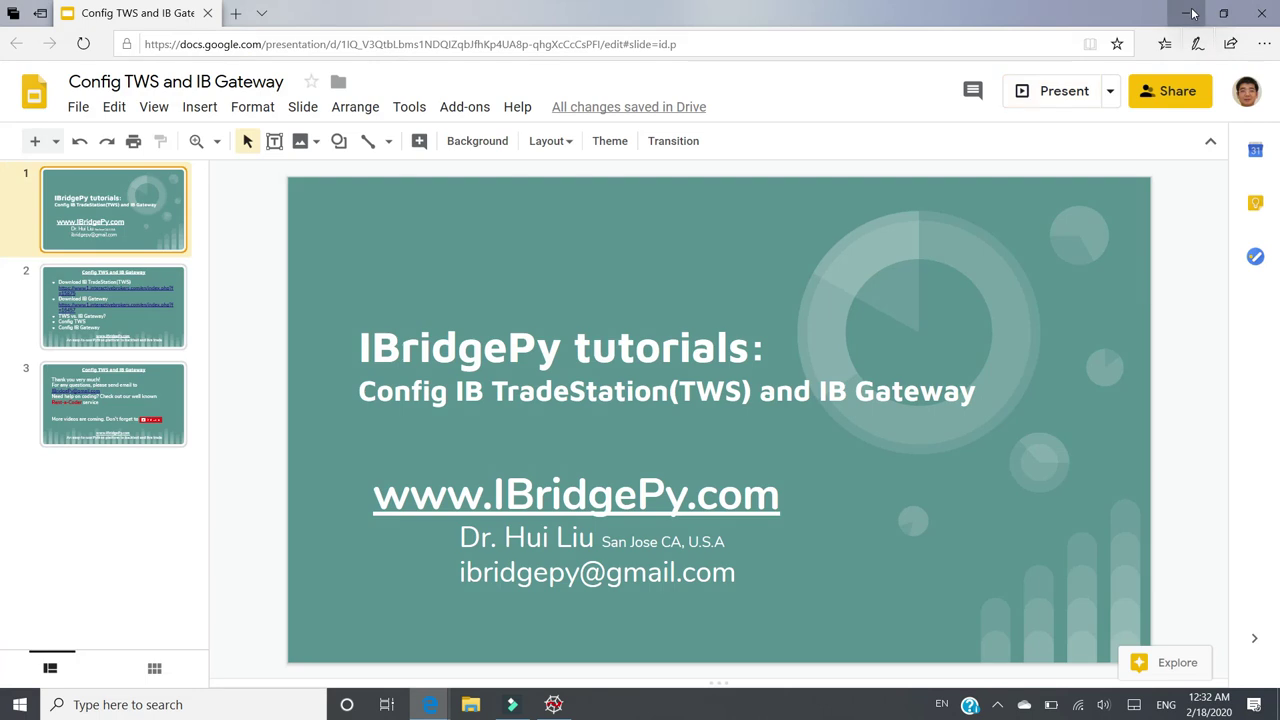
left_click(1190, 13)
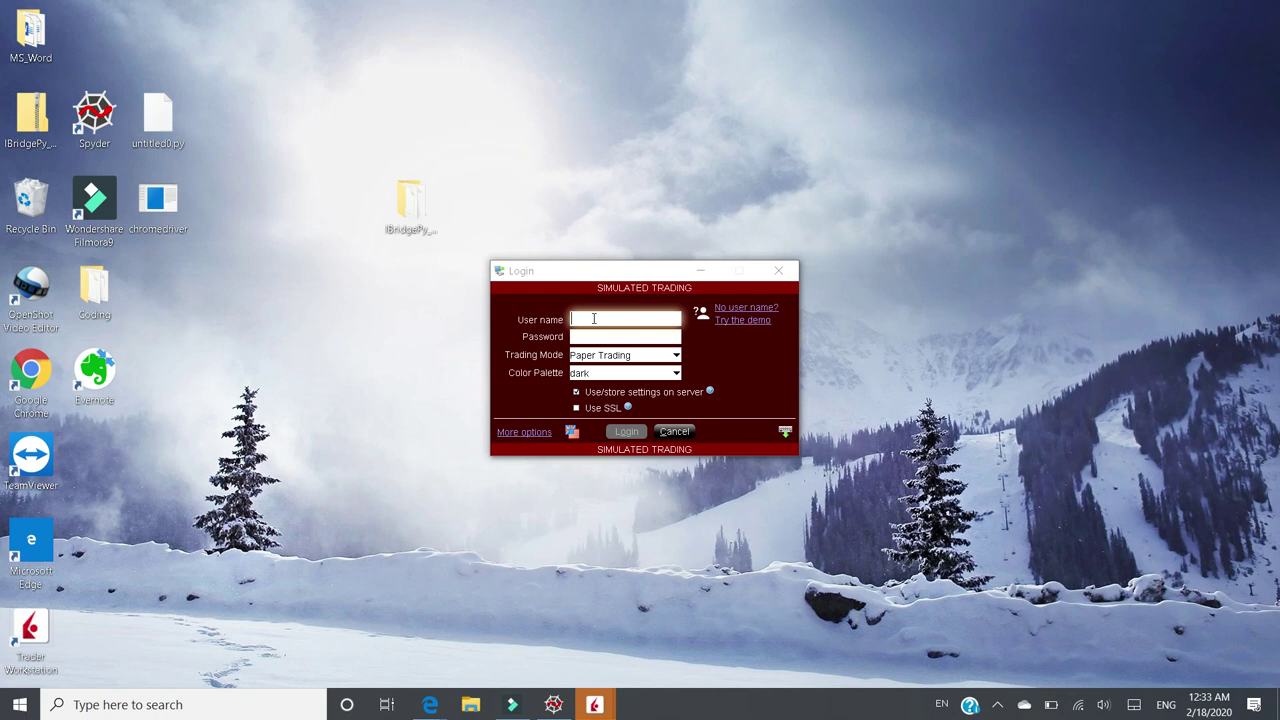
- Enter the account user name and password in the TWS Login dialog
left_click(595, 318)
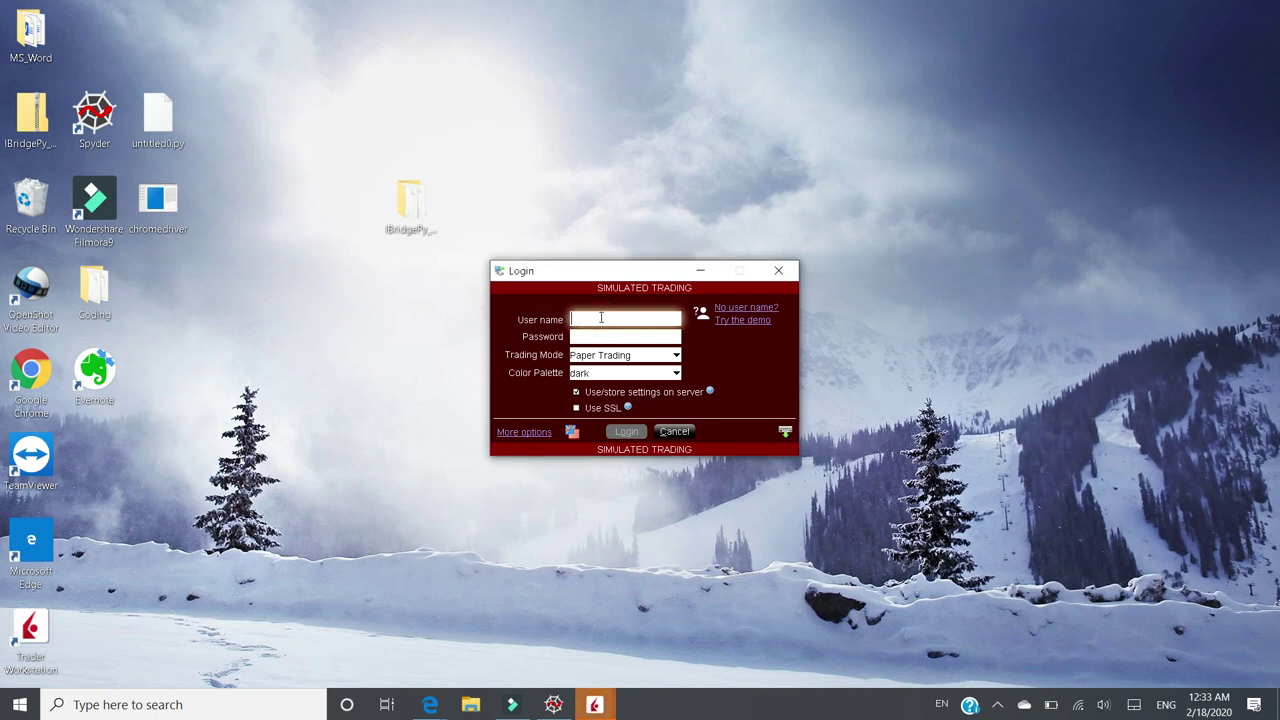
type("ibpy2020")
left_click(611, 336)
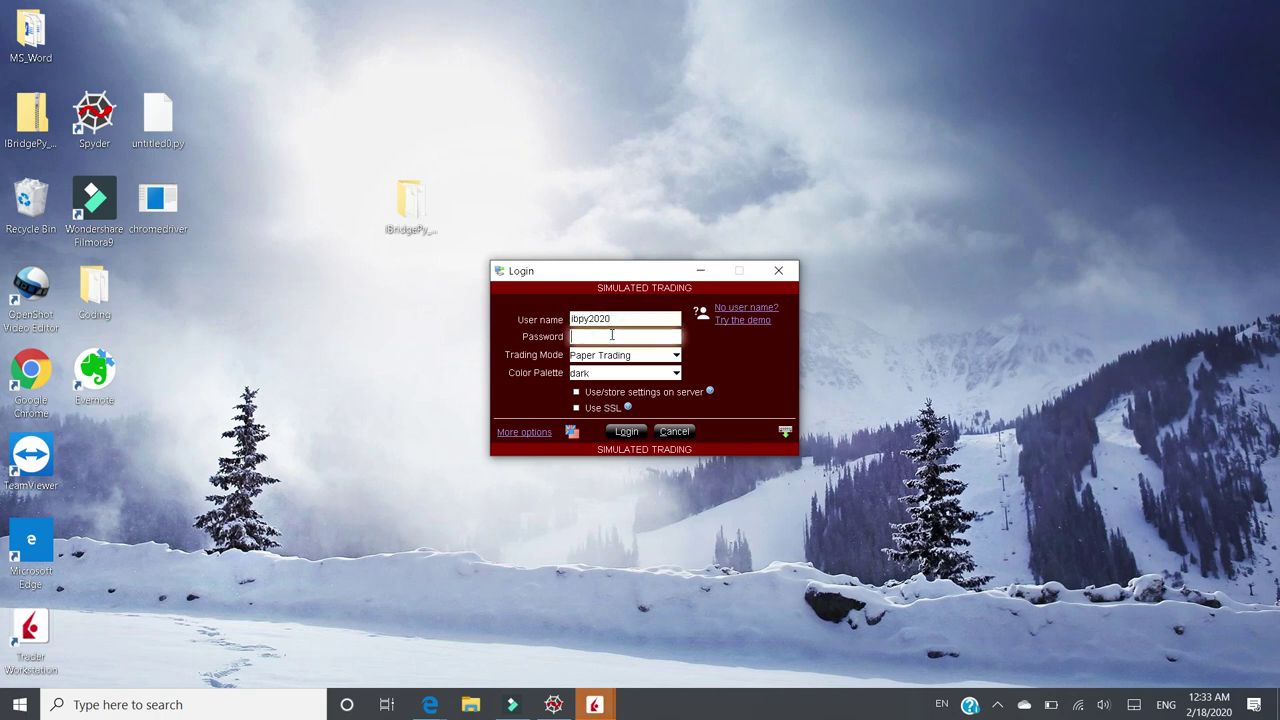
type("********")
- Set the trading mode to Paper Trading and log in
left_click(677, 357)
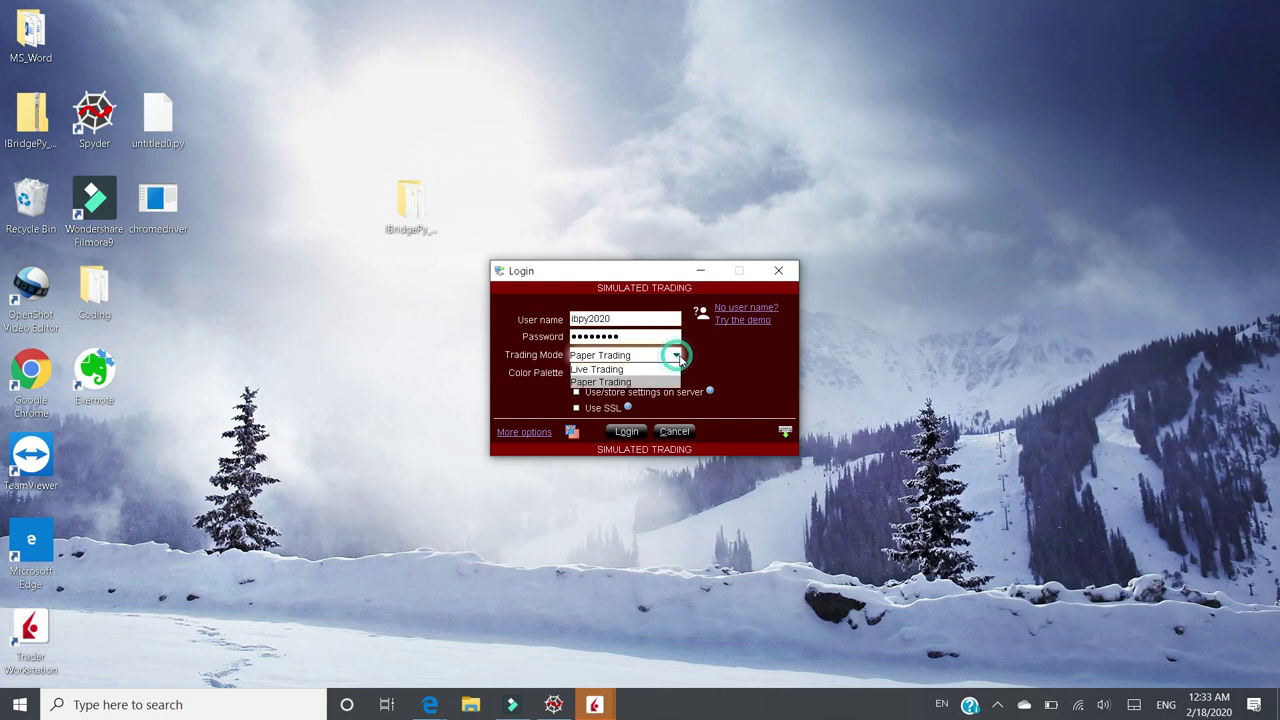
left_click(620, 369)
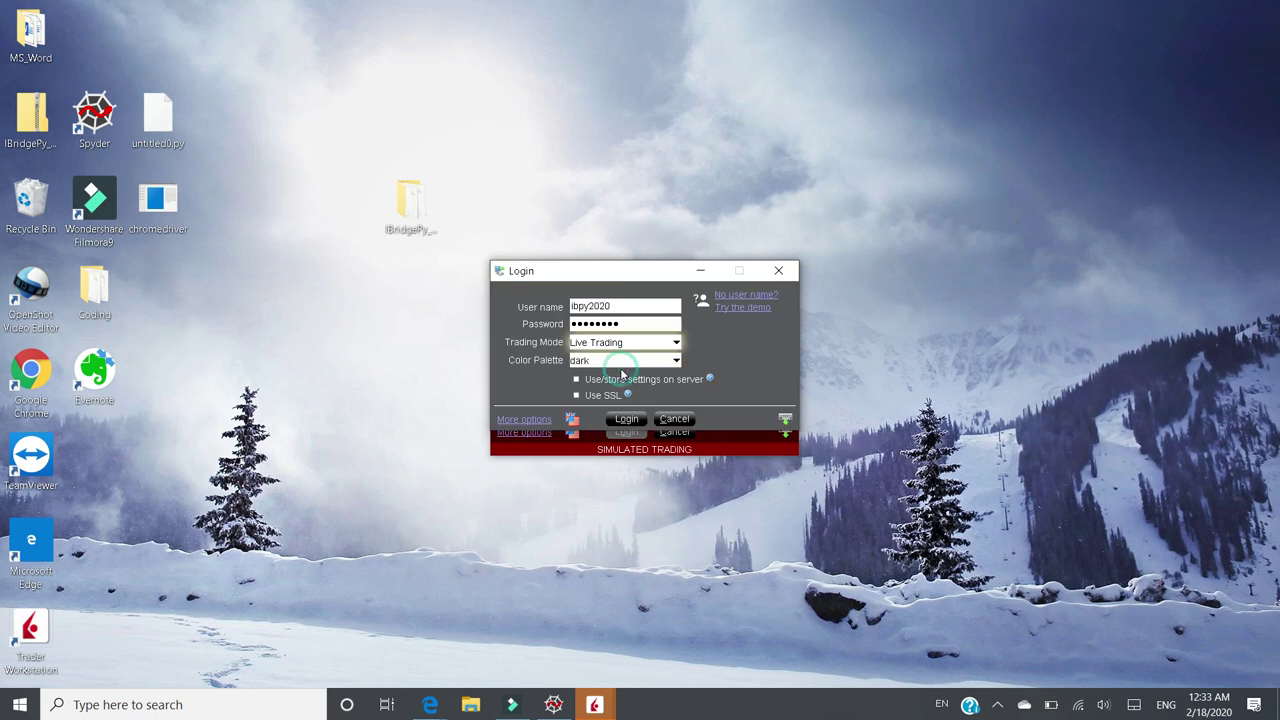
left_click(675, 343)
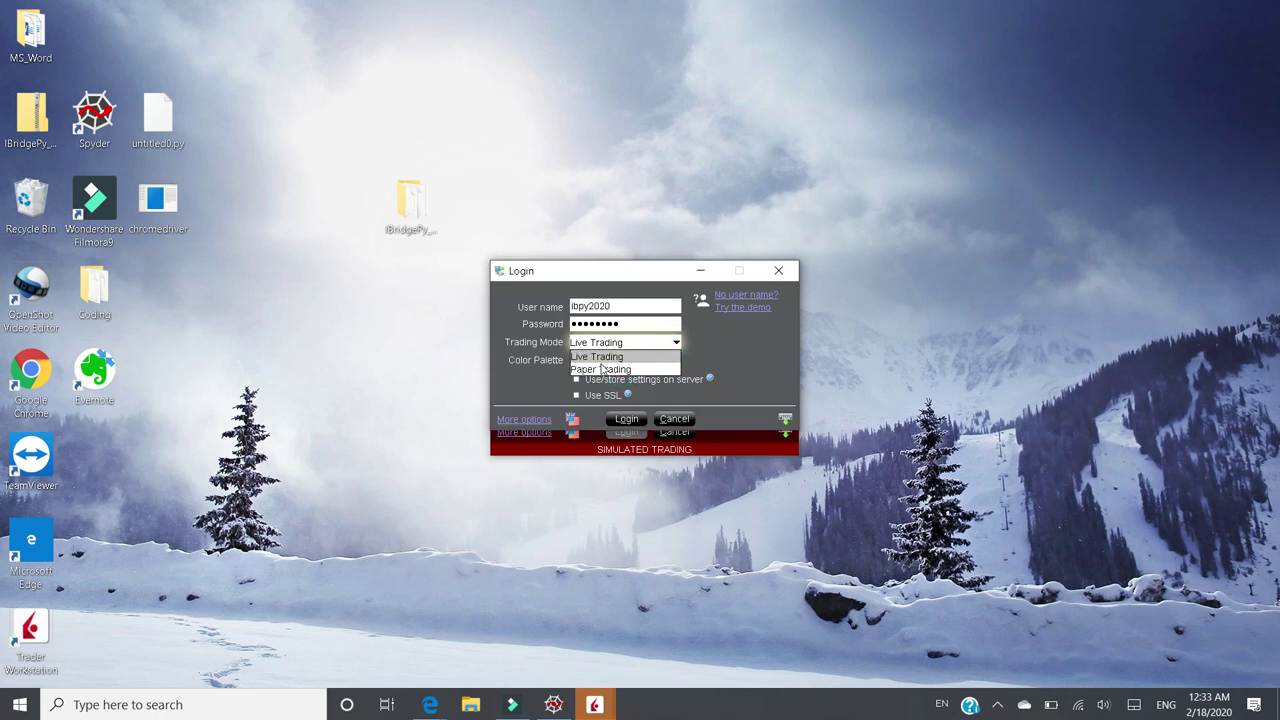
left_click(603, 369)
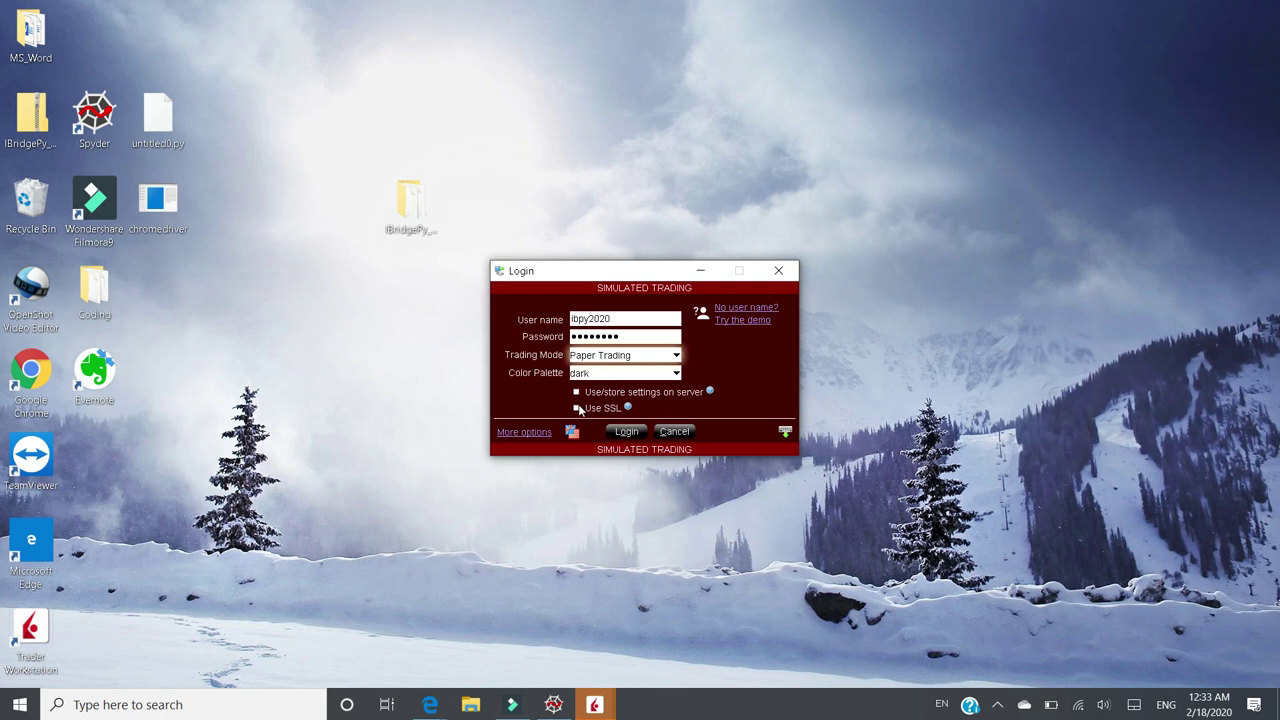
left_click(627, 432)
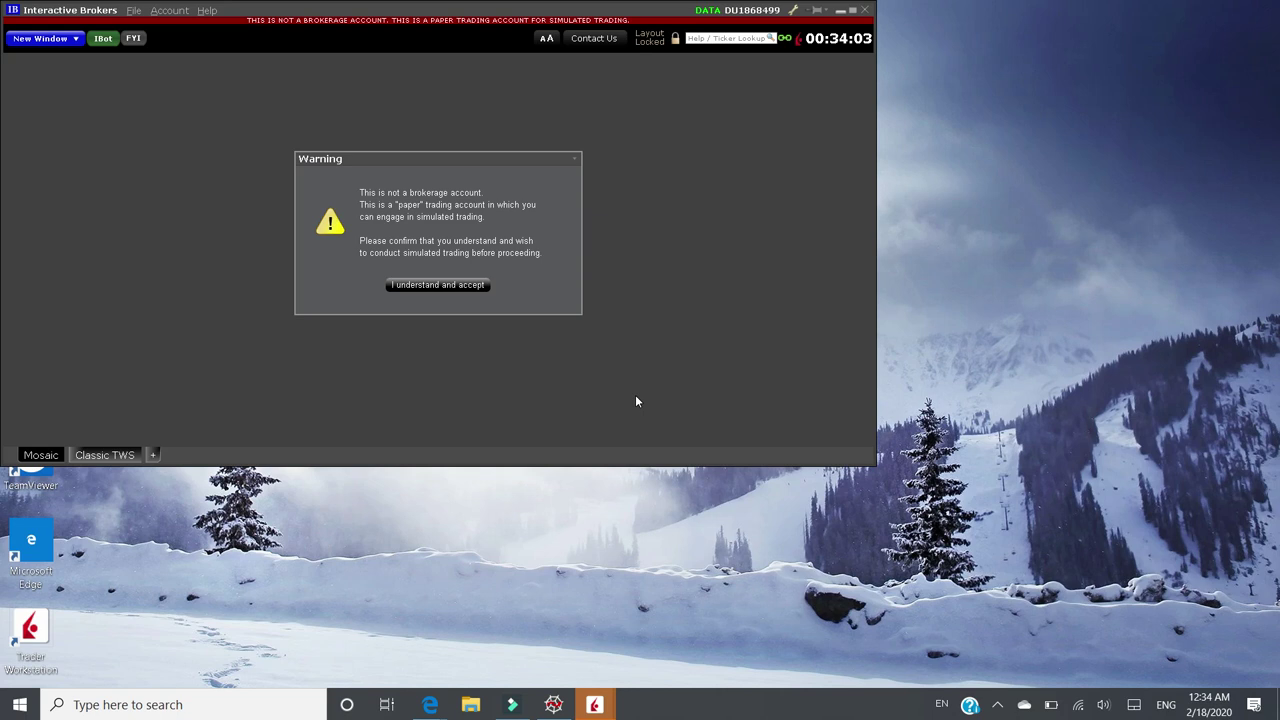
- Accept the simulated-trading warning with 'I understand and accept'
left_click(428, 286)
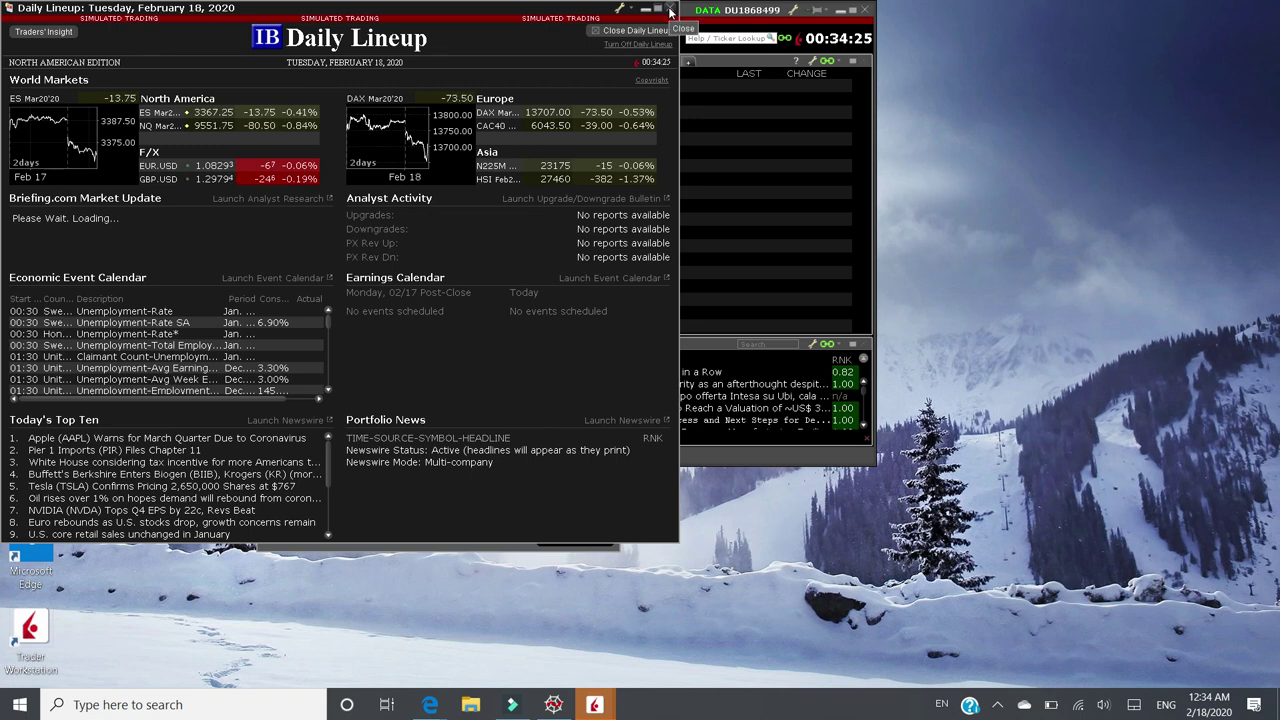
- Close Daily Lineup and Announcements, enlarge the main window, and open File > Global Configuration
left_click(670, 12)
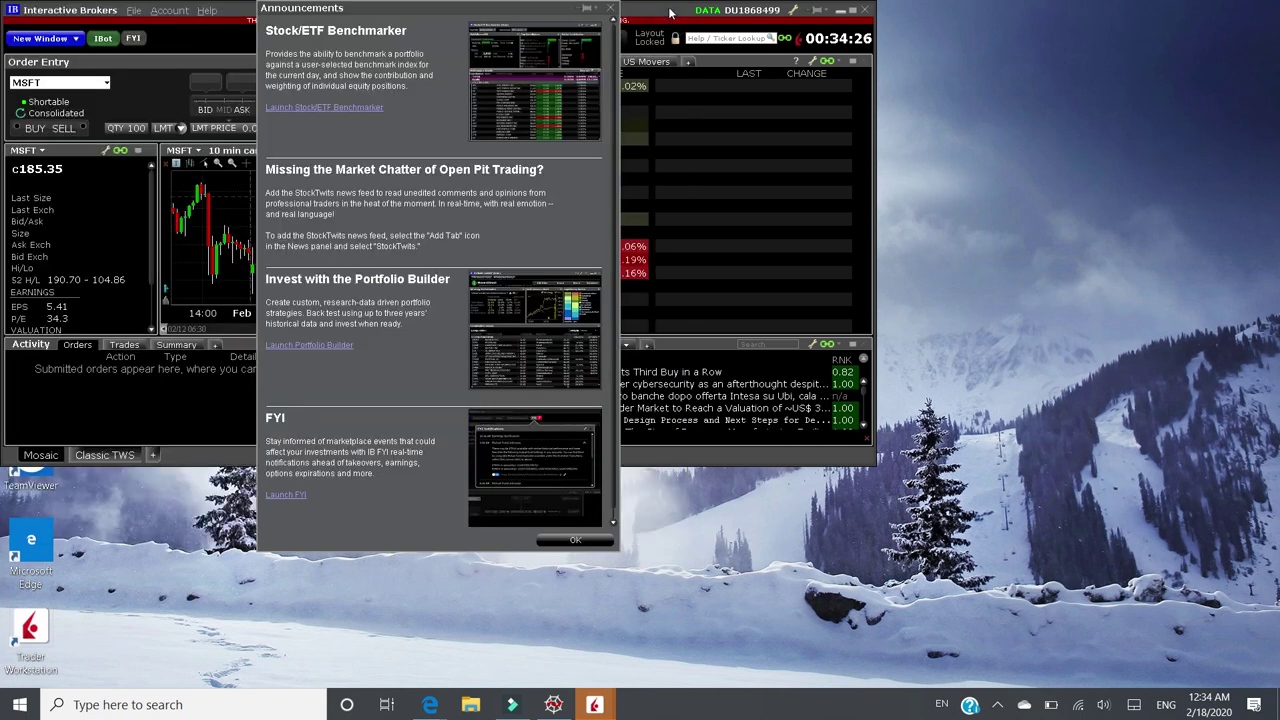
left_click(610, 12)
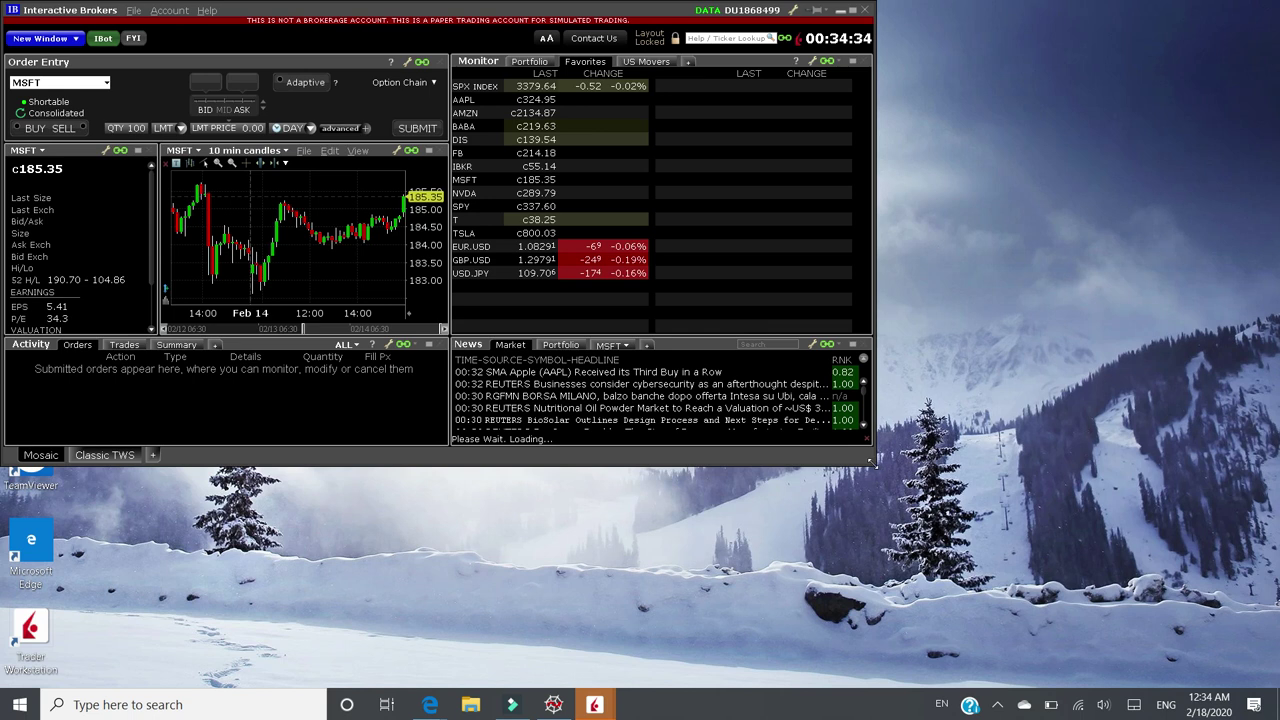
left_click_drag(877, 465, 1218, 652)
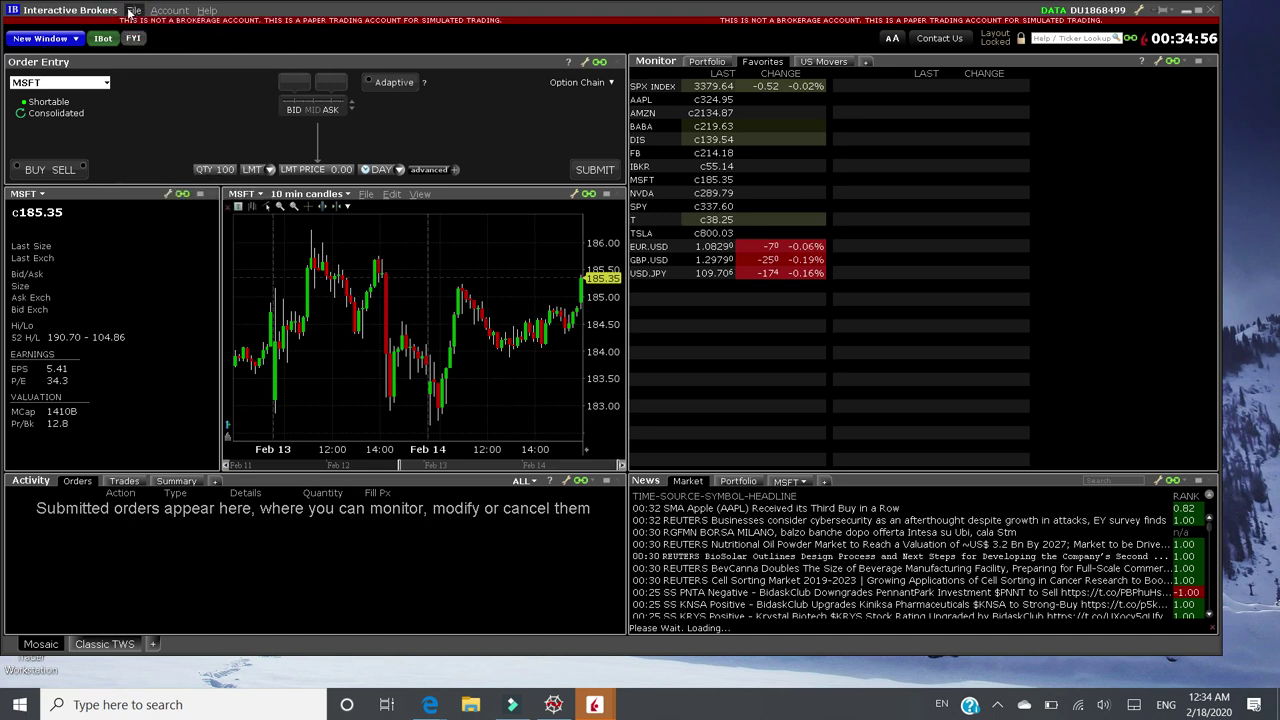
left_click(133, 10)
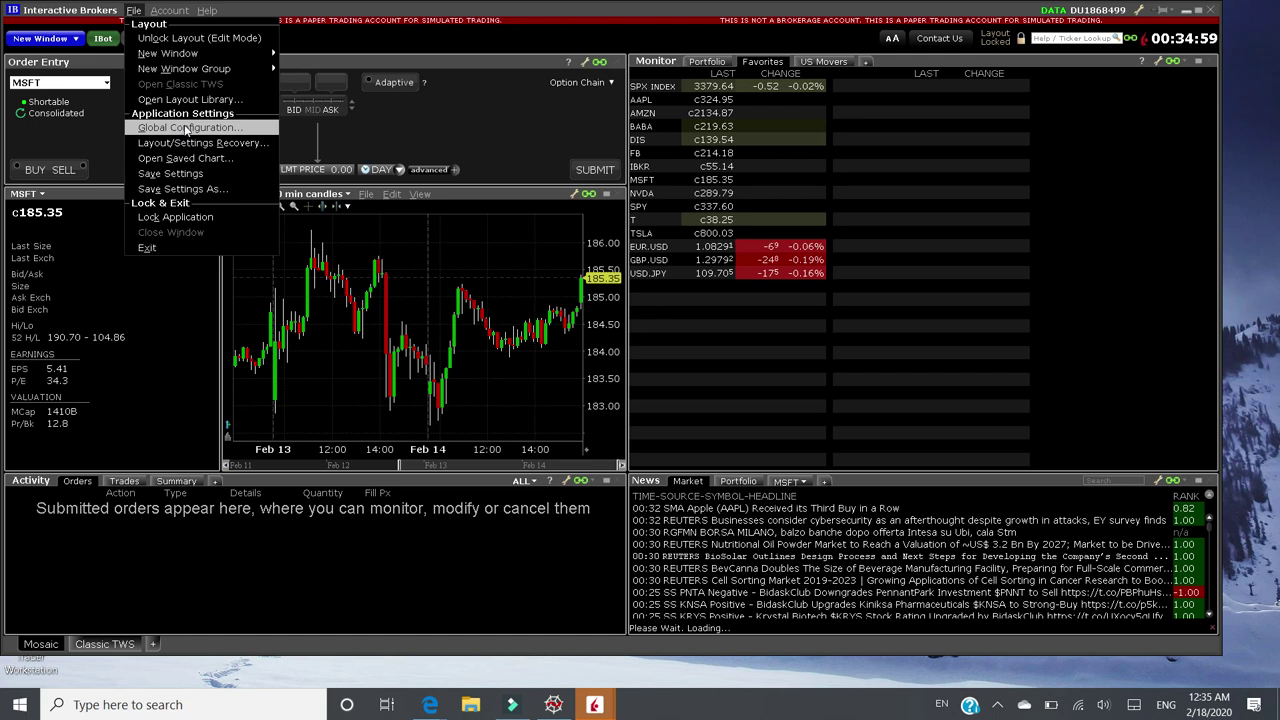
left_click(170, 129)
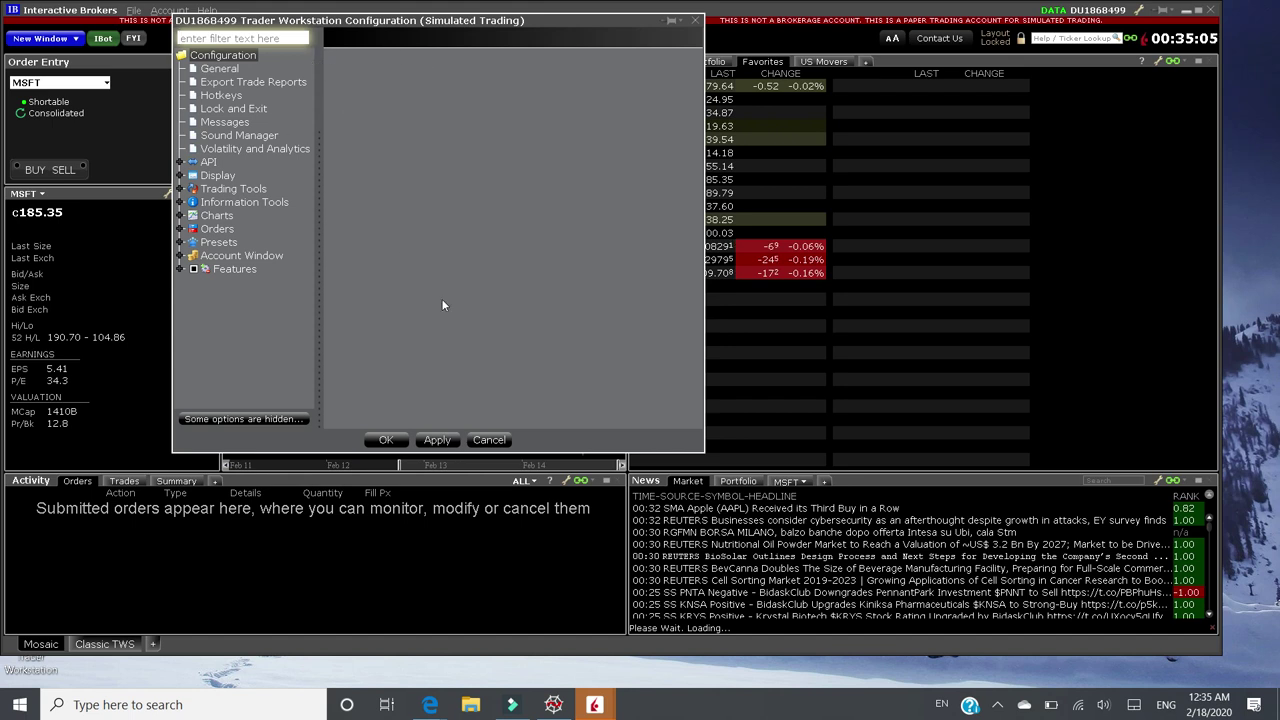
- Show the API > Settings page in the Configuration tree
left_click(193, 163)
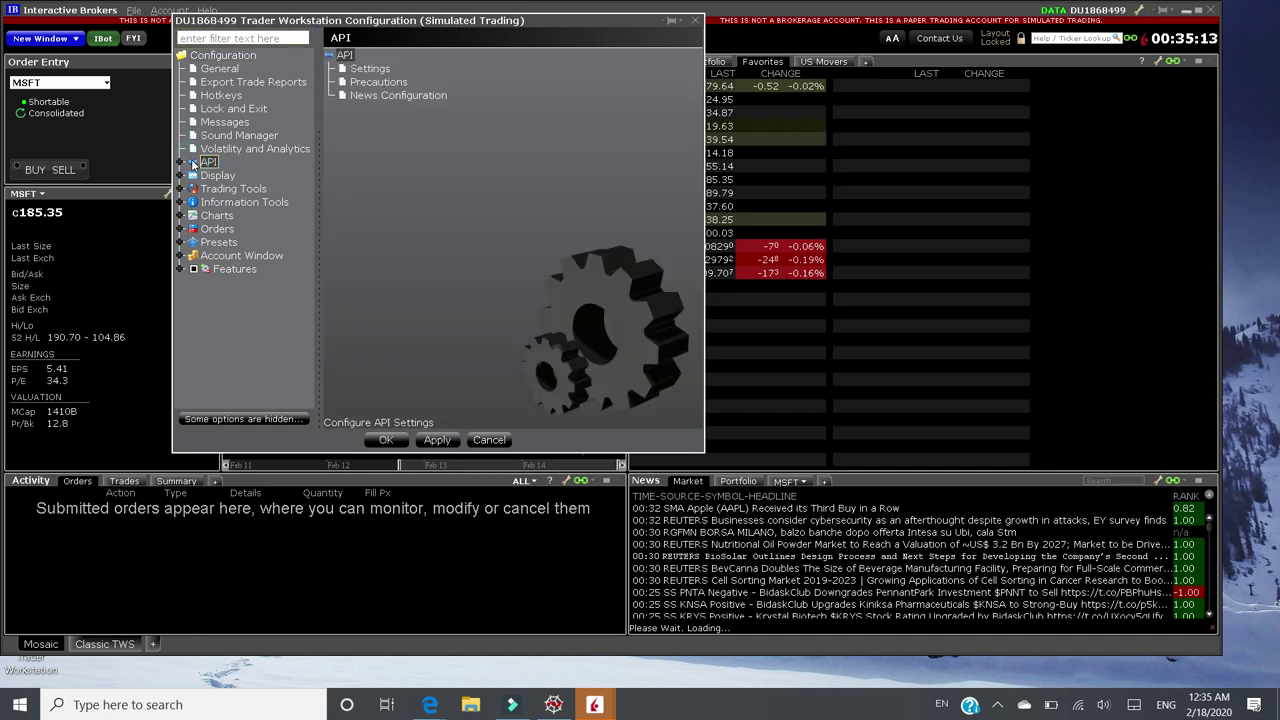
left_click(362, 72)
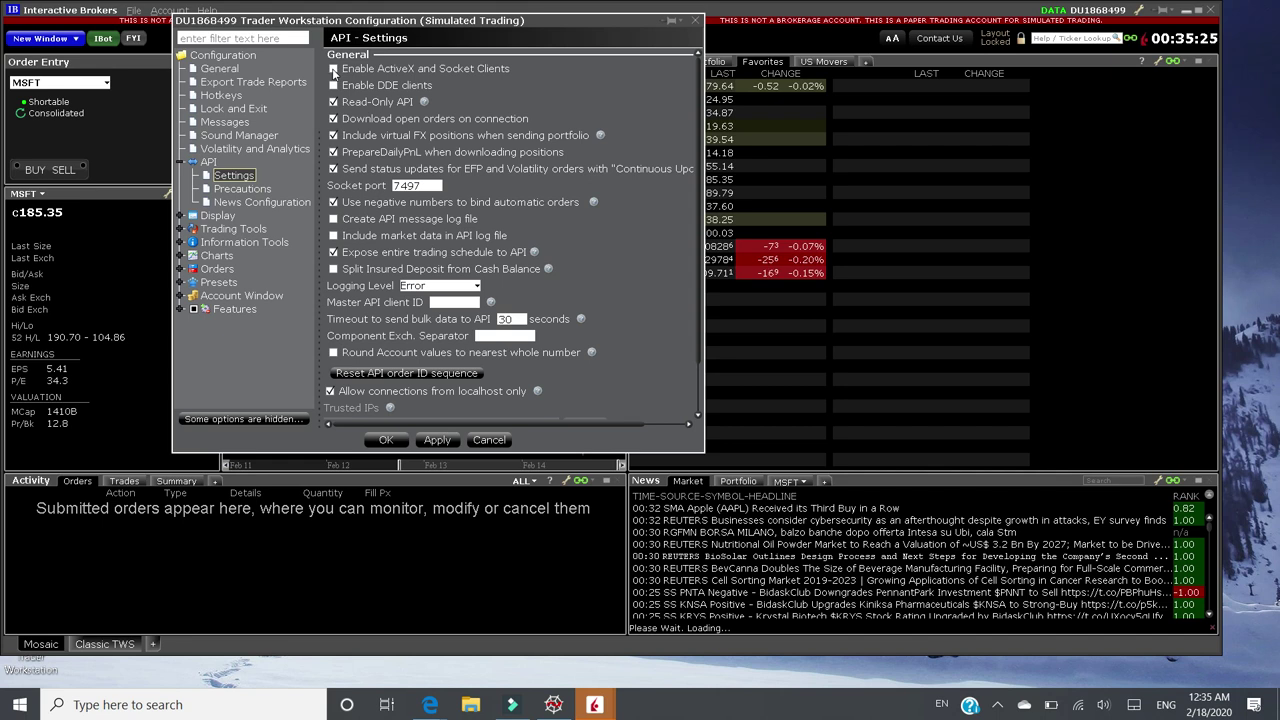
- Enable ActiveX and Socket Clients, disable Read-Only API, set socket port 7496, and save
left_click(334, 70)
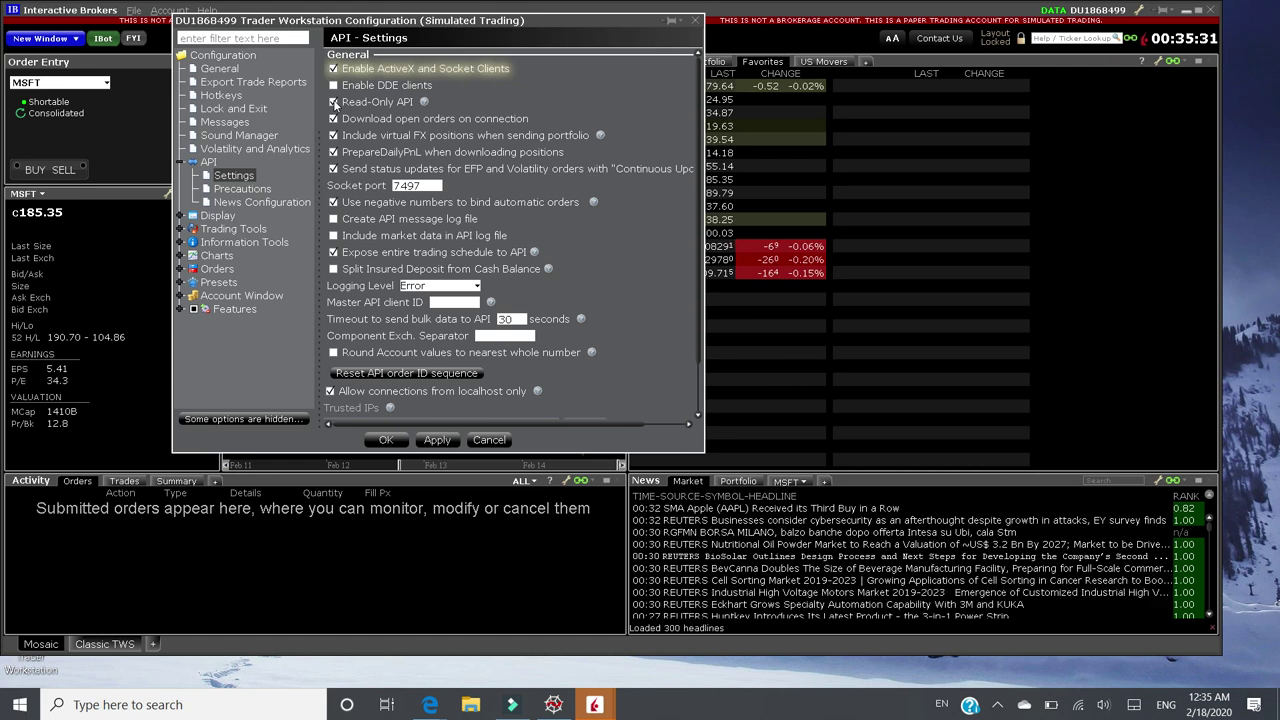
left_click(334, 102)
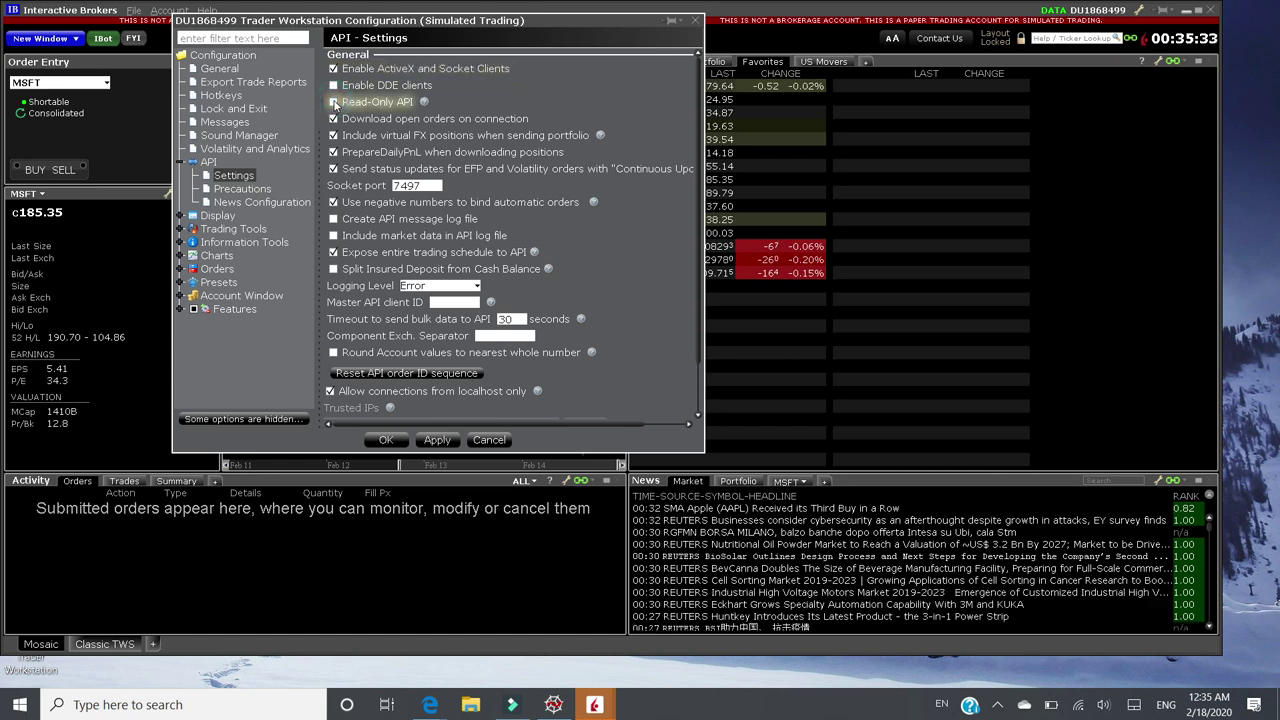
left_click(334, 102)
left_click(424, 186)
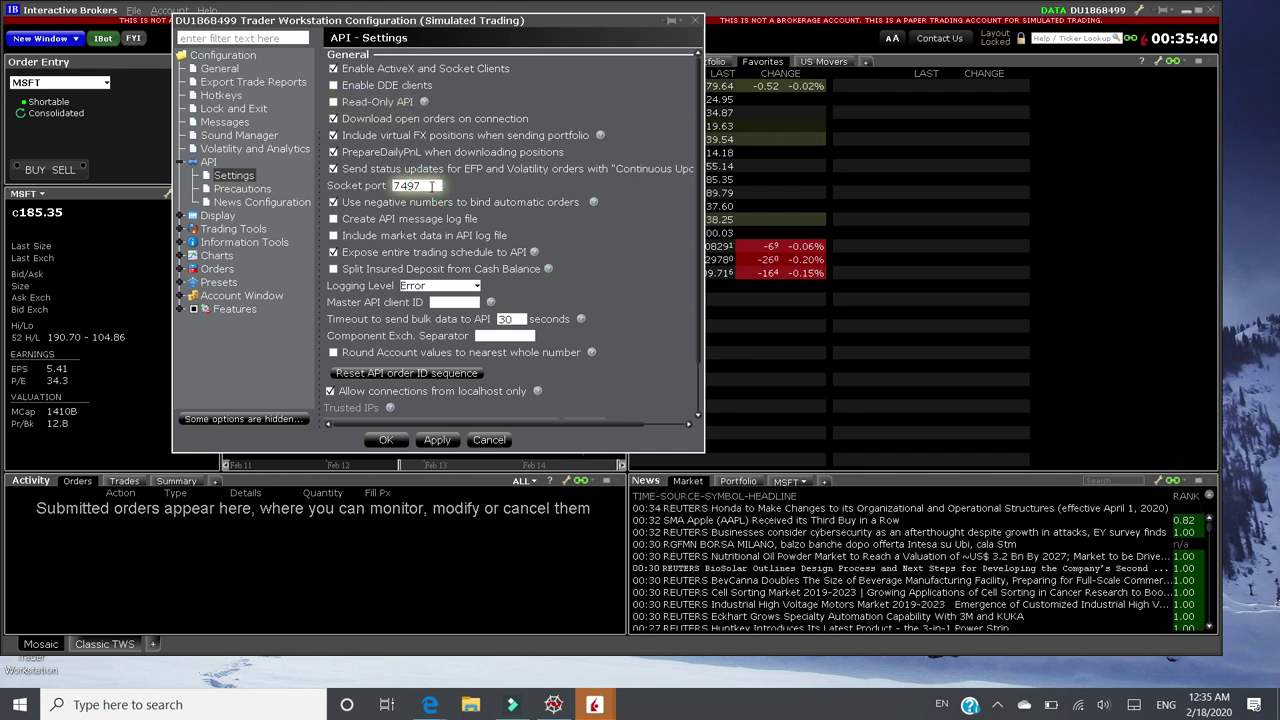
key("BackSpace")
type("6")
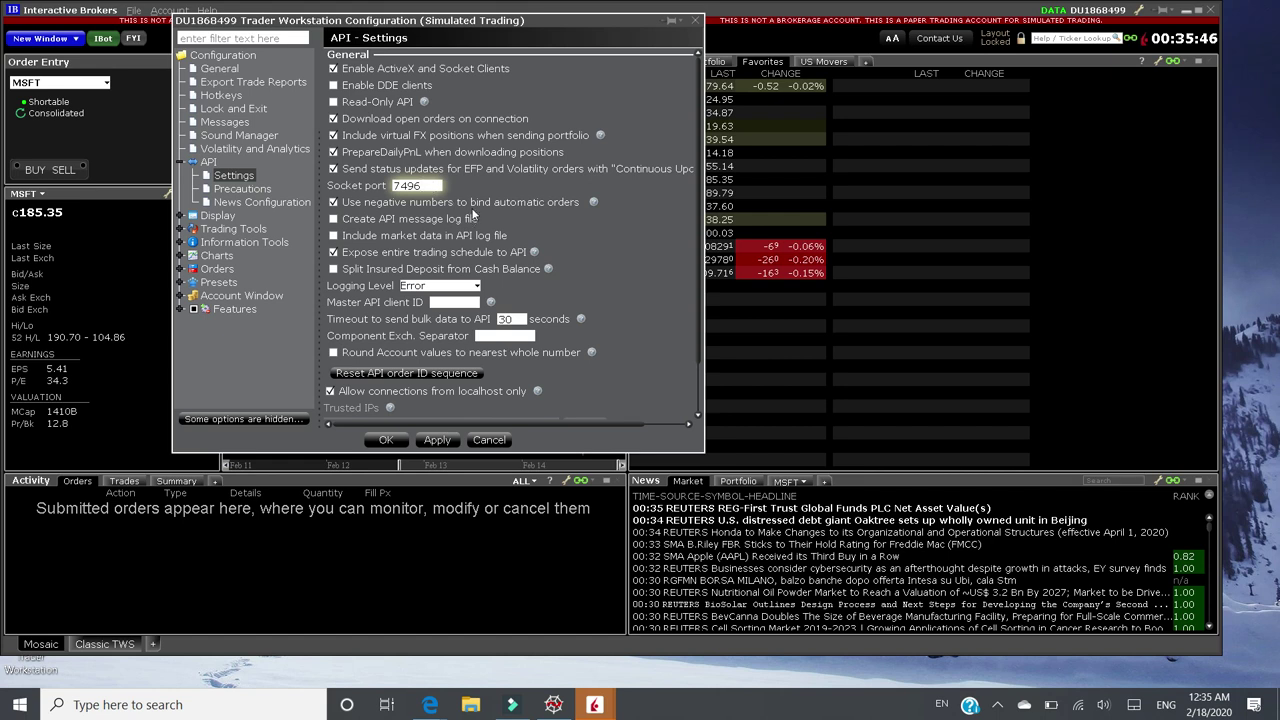
left_click(389, 440)
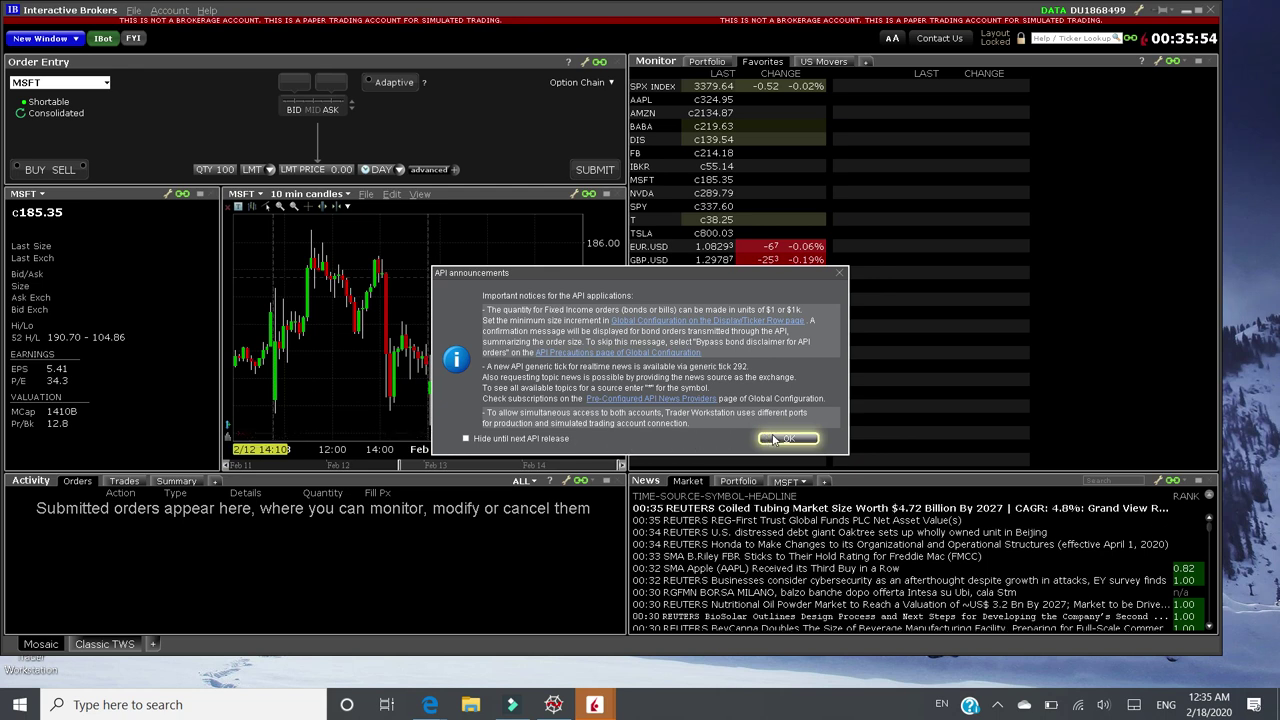
left_click(769, 440)
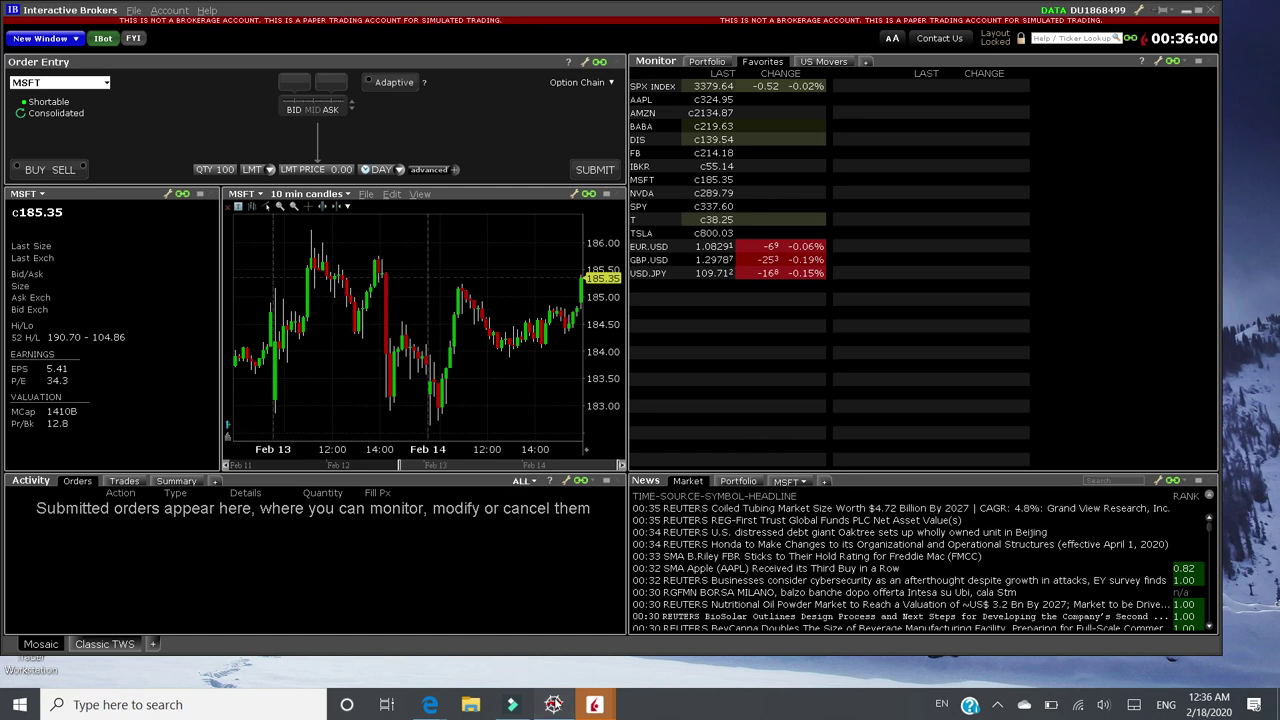
left_click(553, 704)
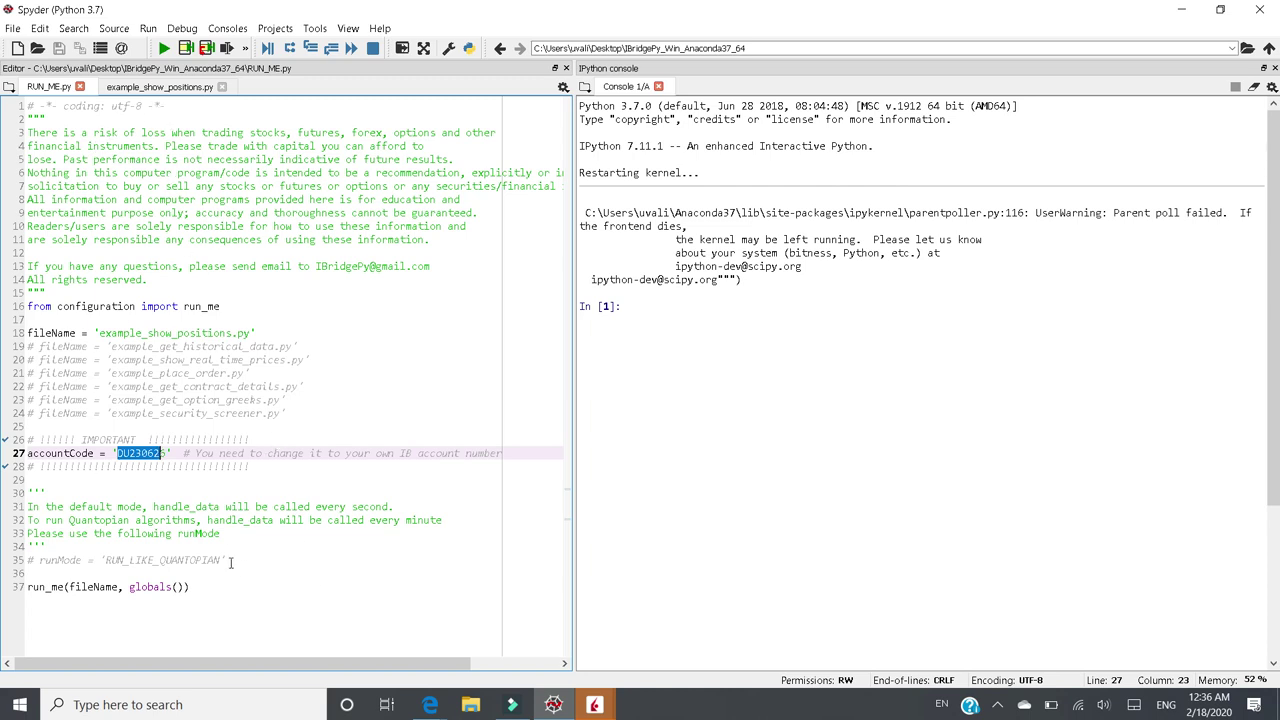
left_click(156, 465)
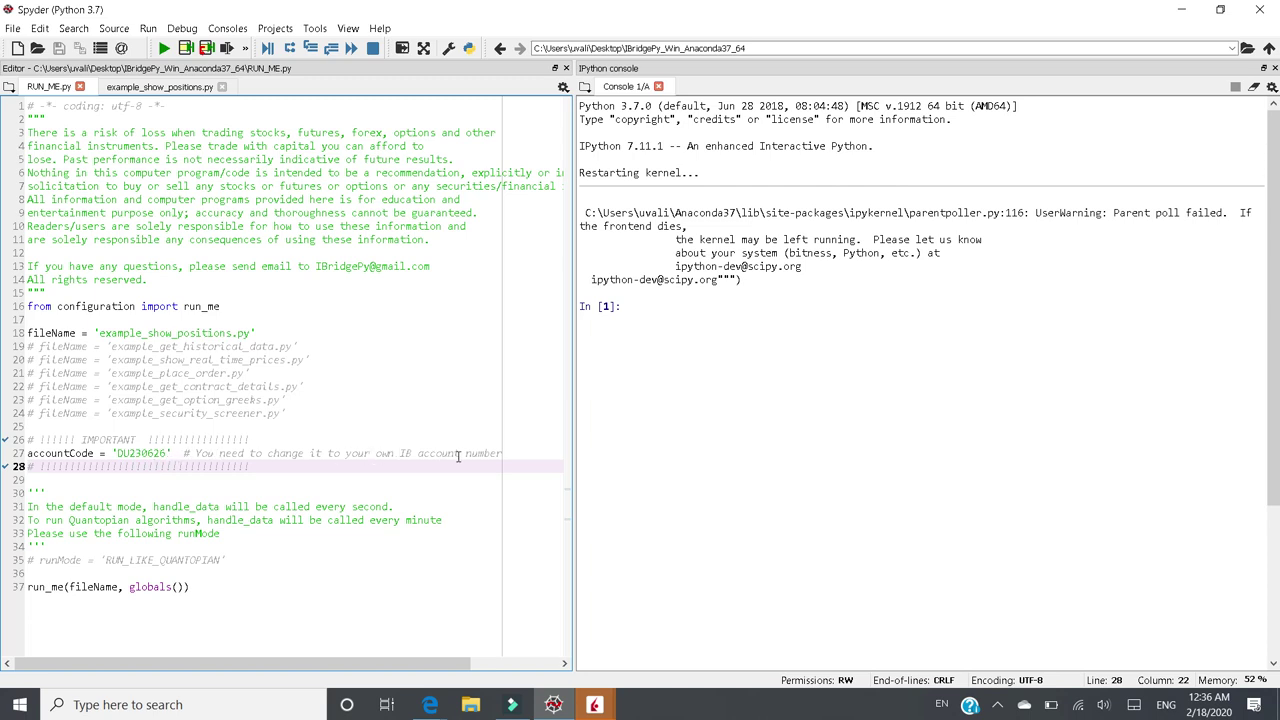
left_click(593, 705)
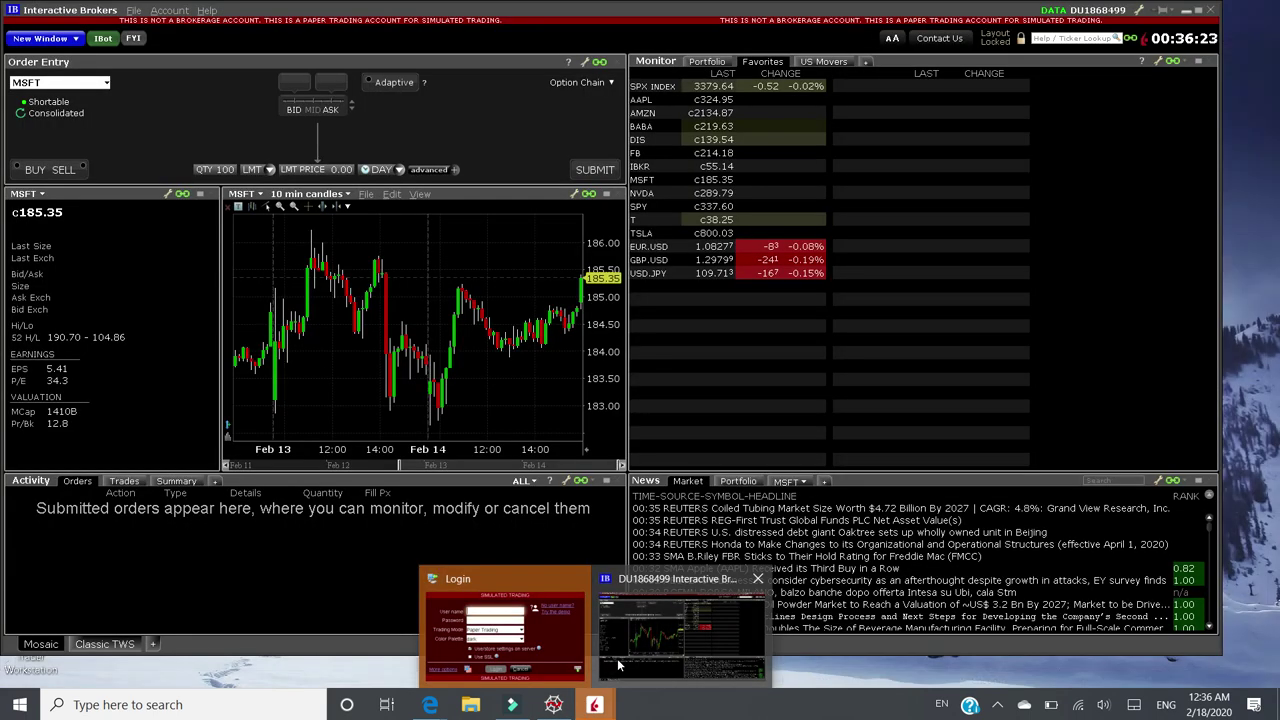
- Check the paper account number in the TWS main window, then minimize it
left_click(618, 665)
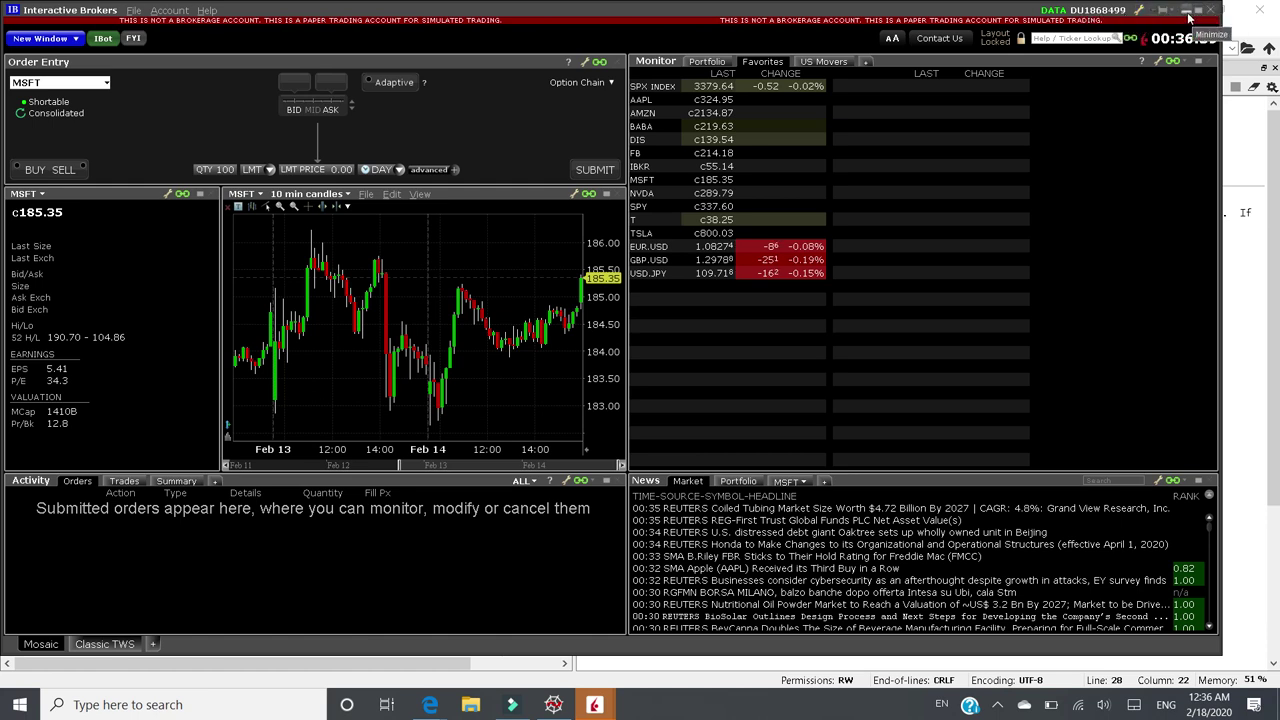
left_click(1188, 17)
- Replace the accountCode value in RUN_ME.py with the paper account number
left_click(167, 453)
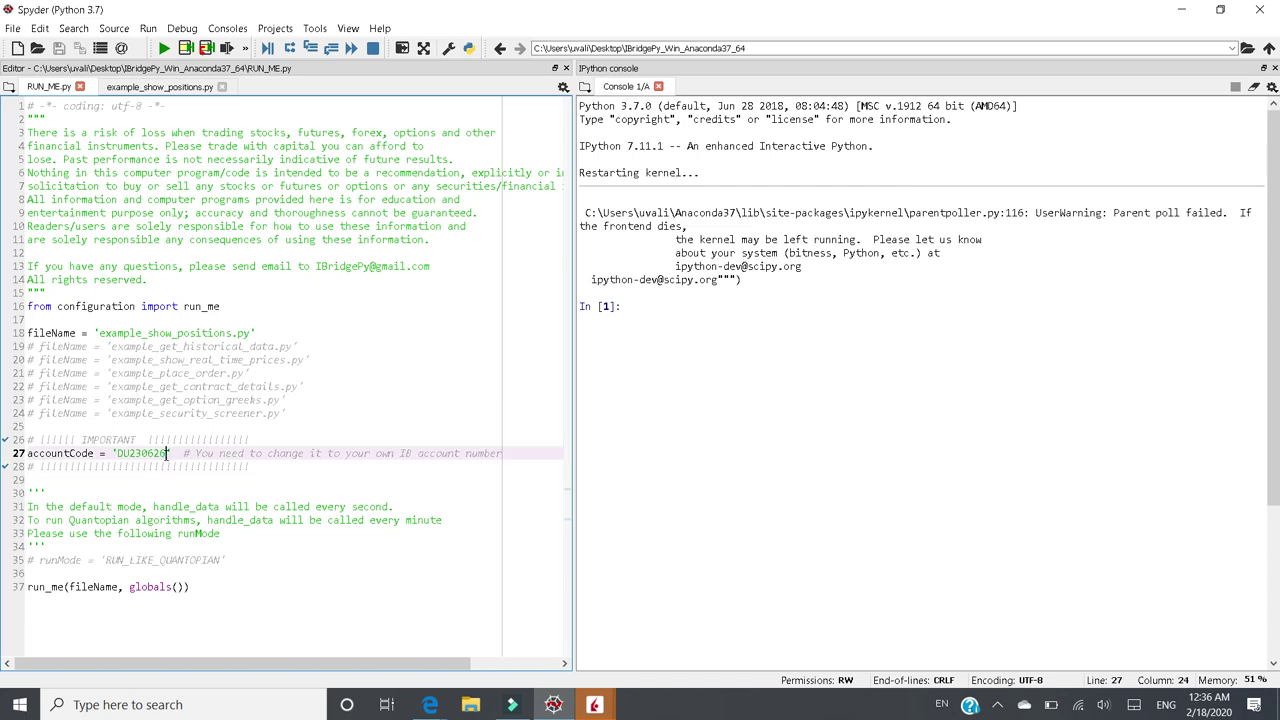
key("BackSpace")
key("BackSpace")
key("BackSpace")
key("BackSpace")
key("BackSpace")
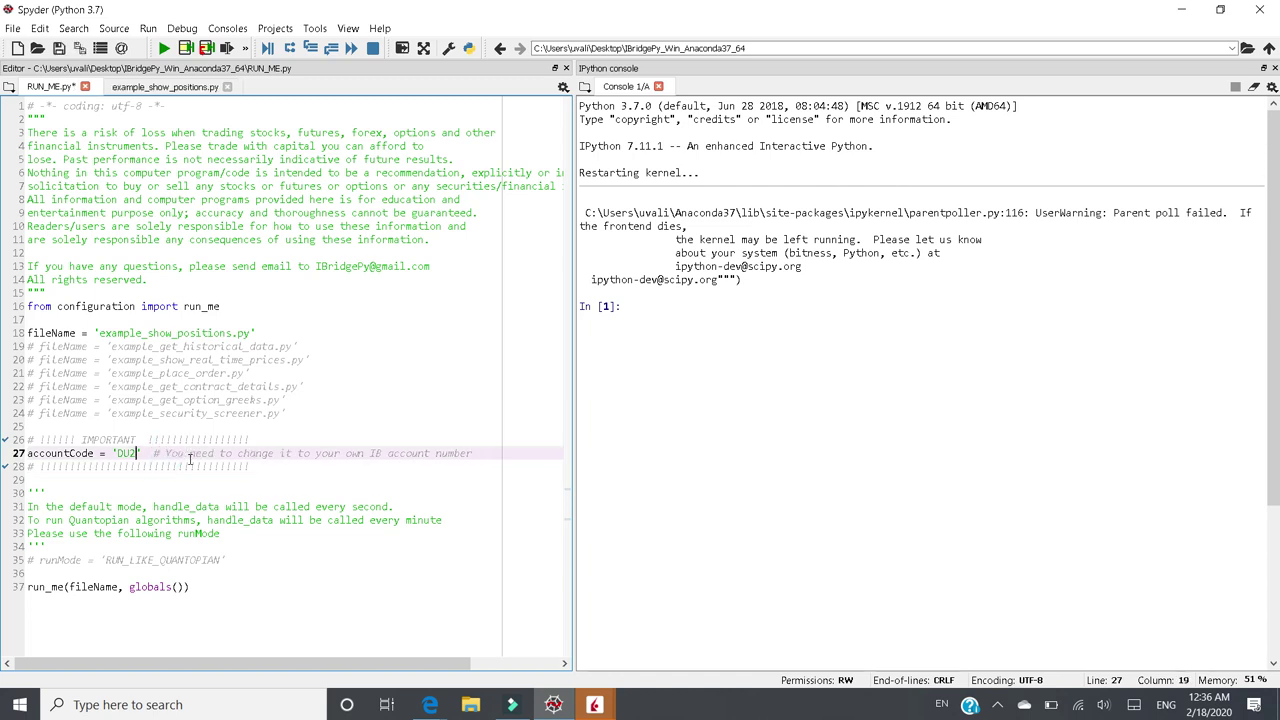
key("BackSpace")
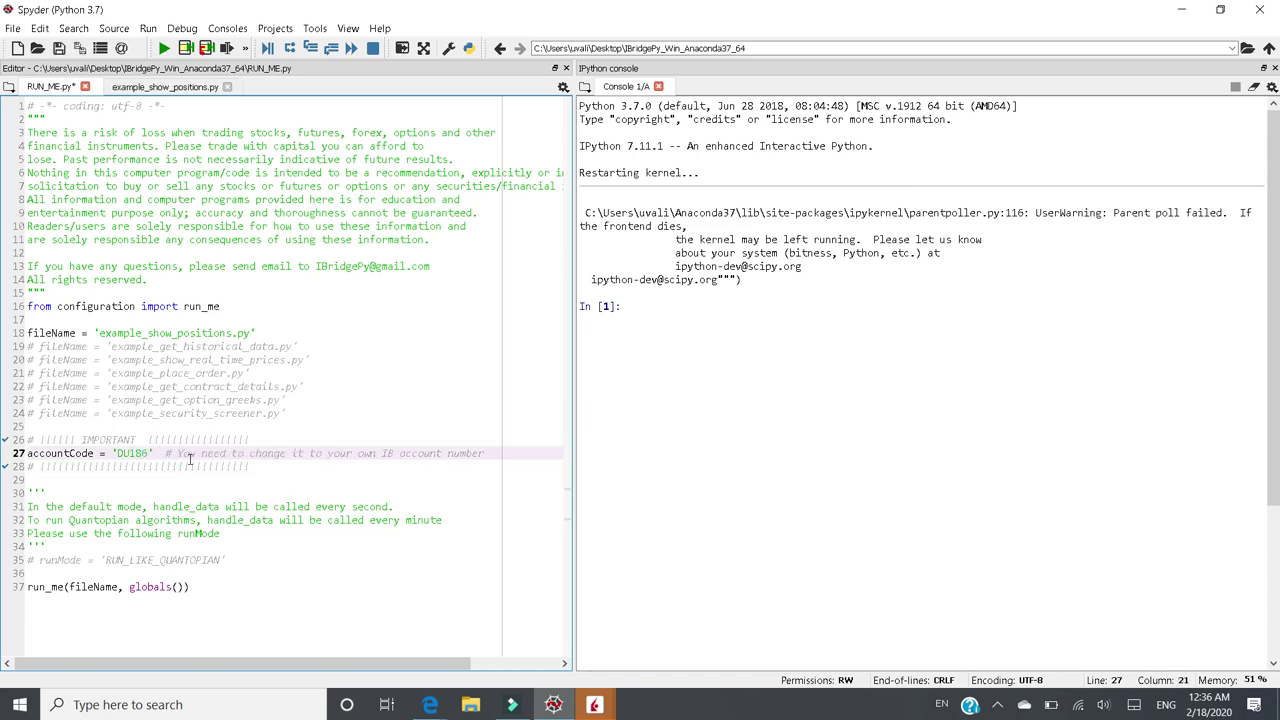
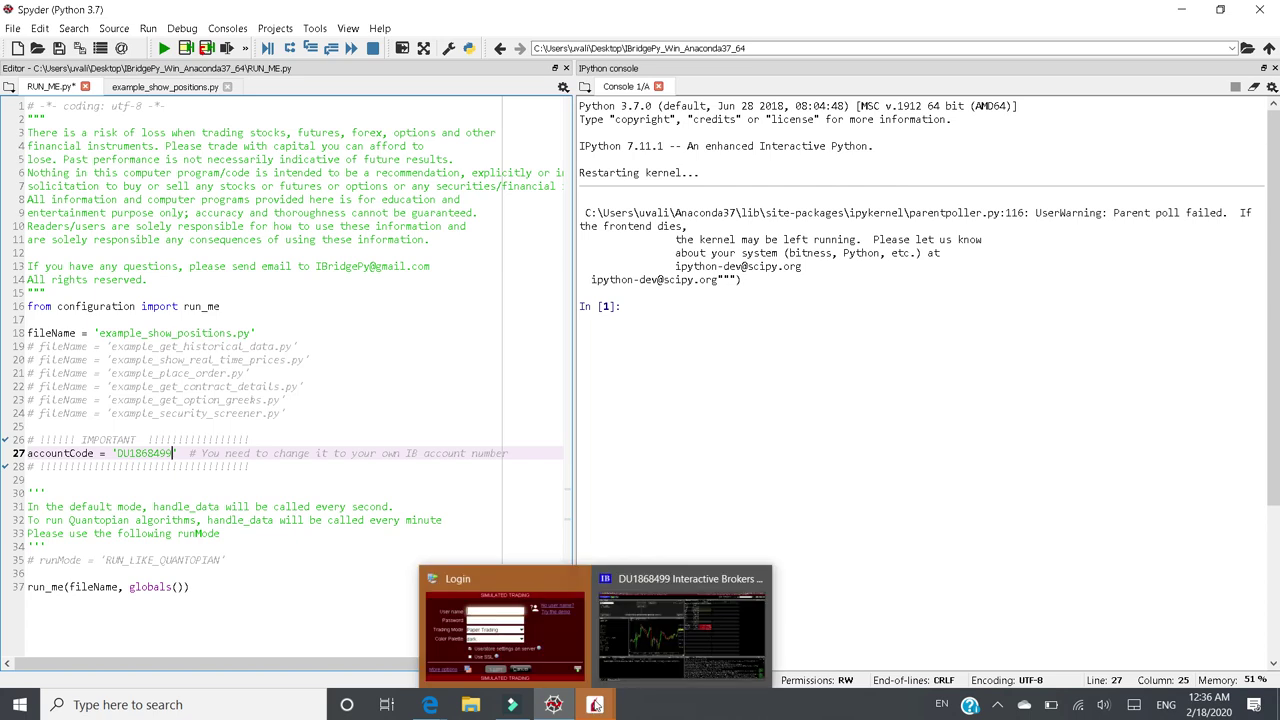
- Keep fileName = 'example_show_positions.py' active and save RUN_ME.py
left_click(606, 686)
left_click(558, 705)
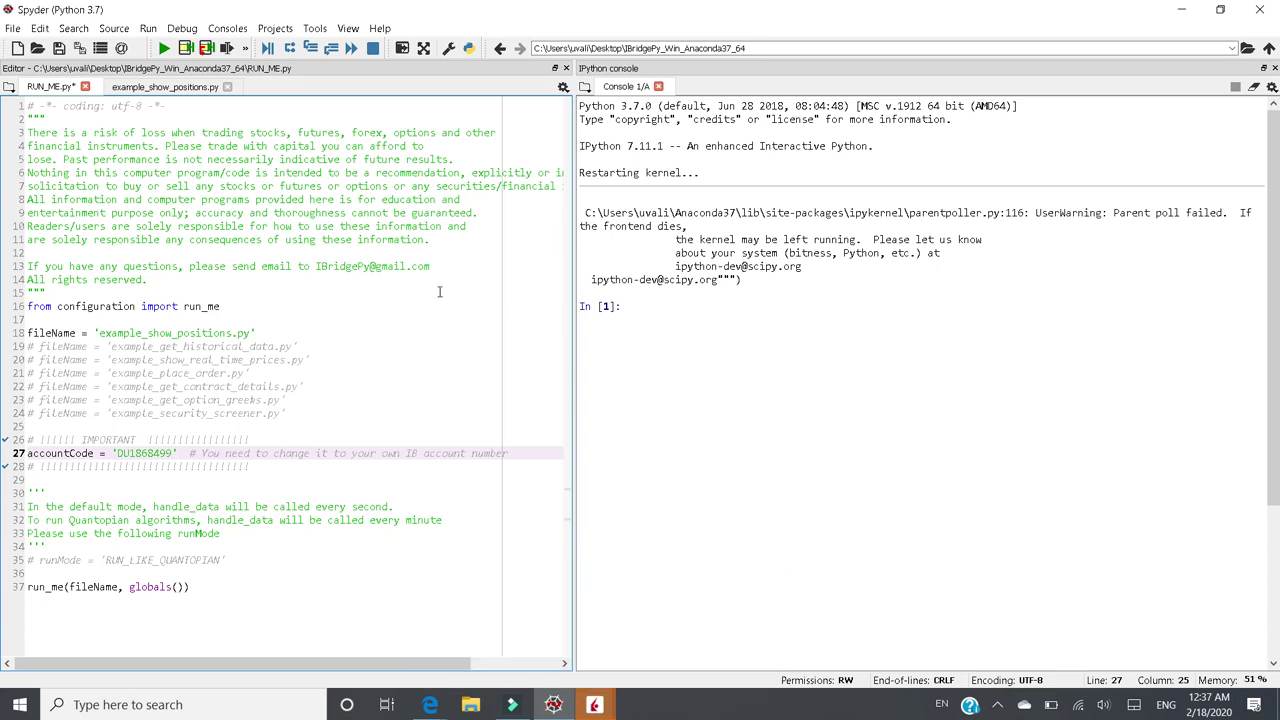
left_click(97, 332)
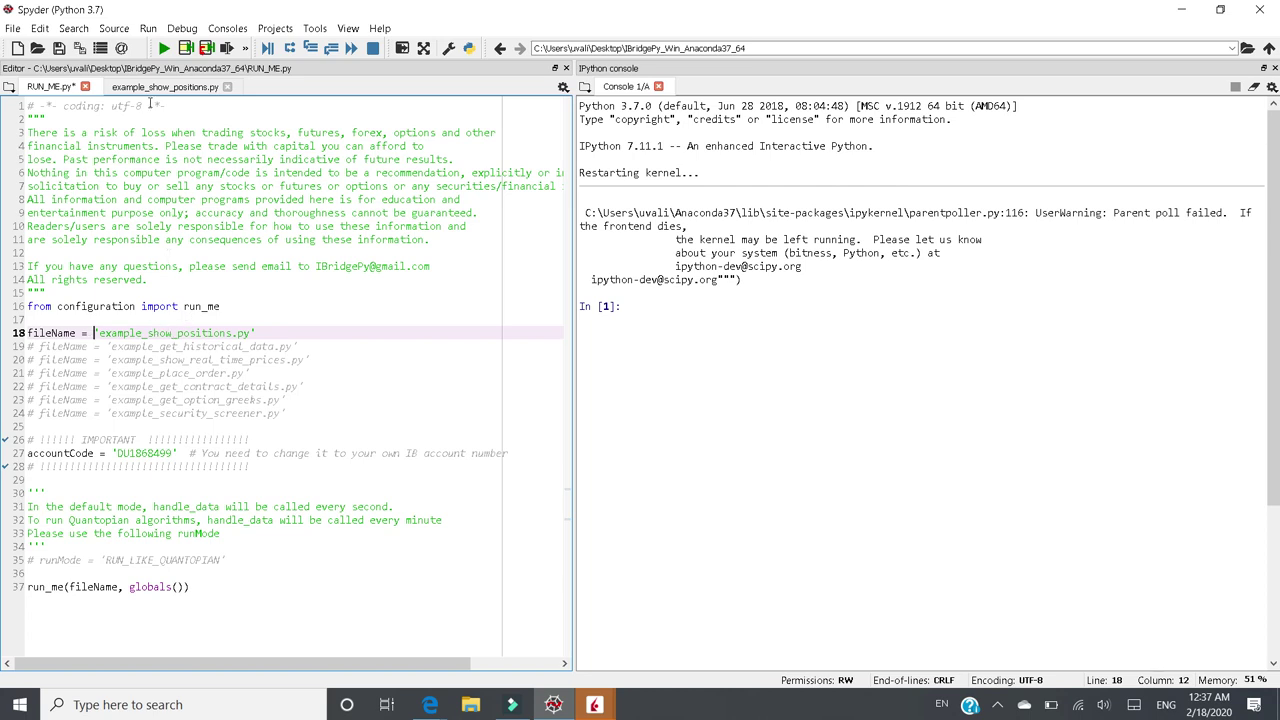
left_click(59, 48)
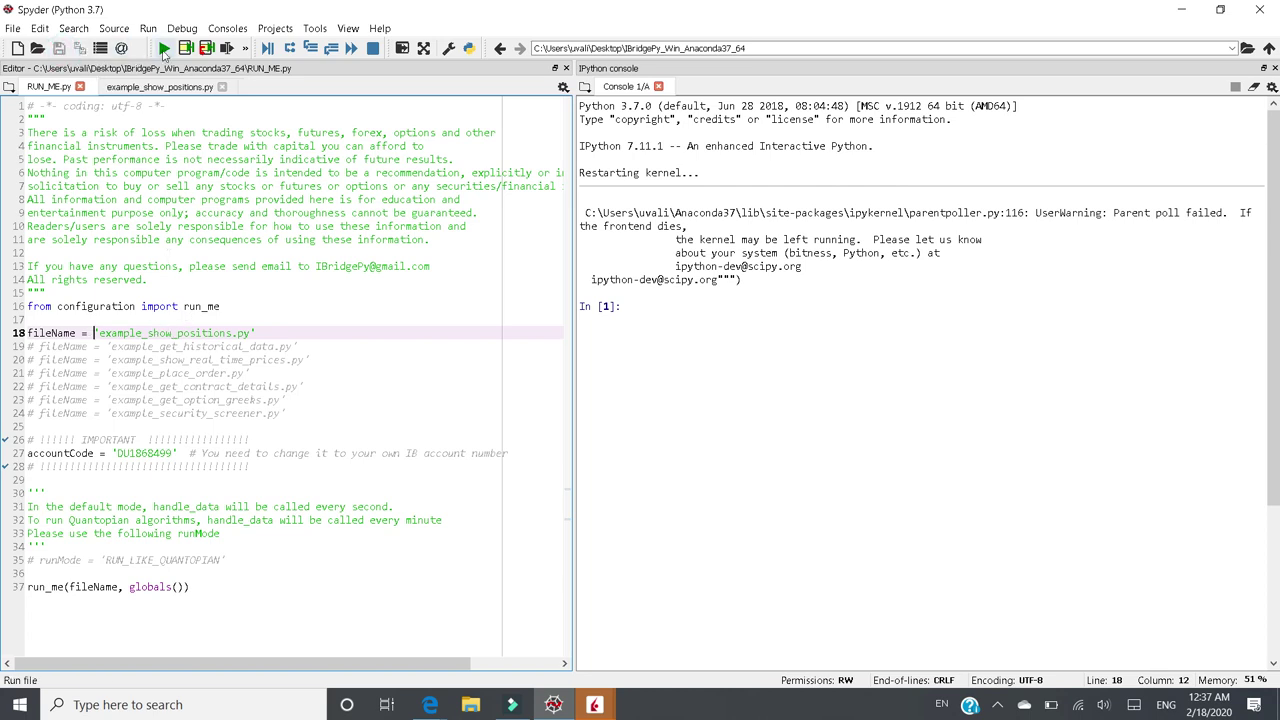
- Run RUN_ME.py and widen the console to read CASH=999555.74 with no positions or orders
left_click(164, 49)
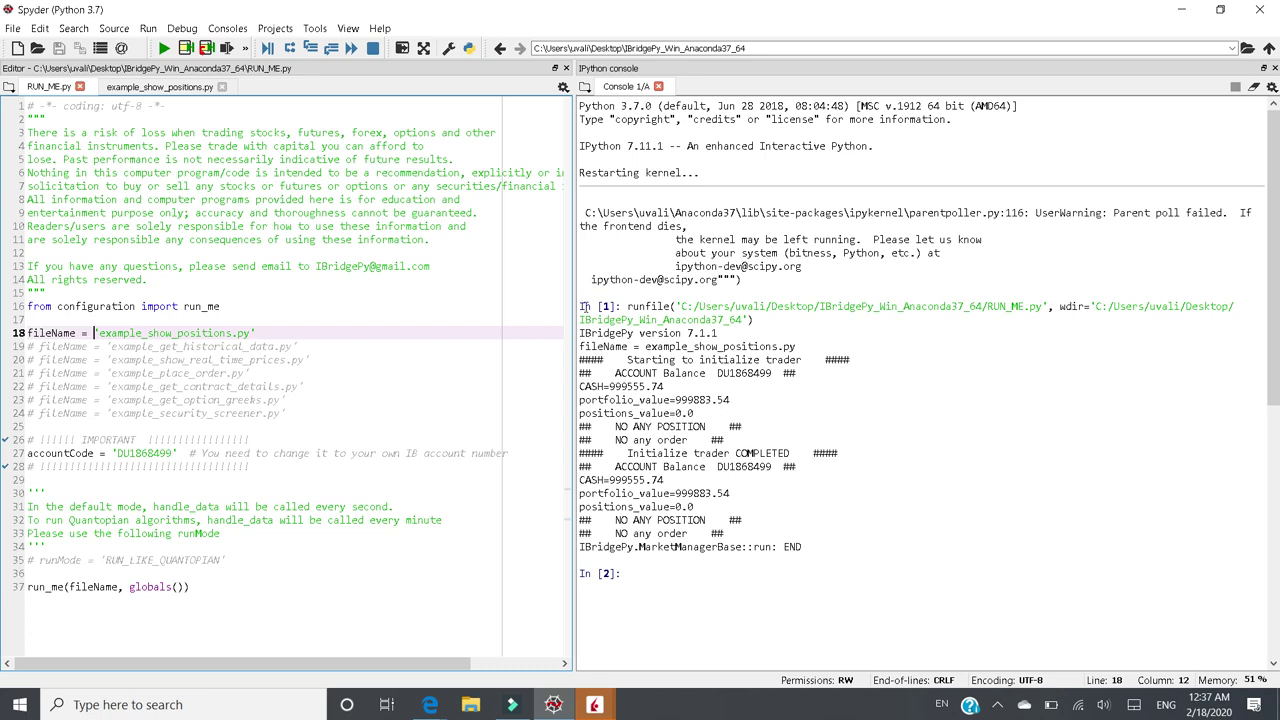
left_click_drag(574, 306, 450, 310)
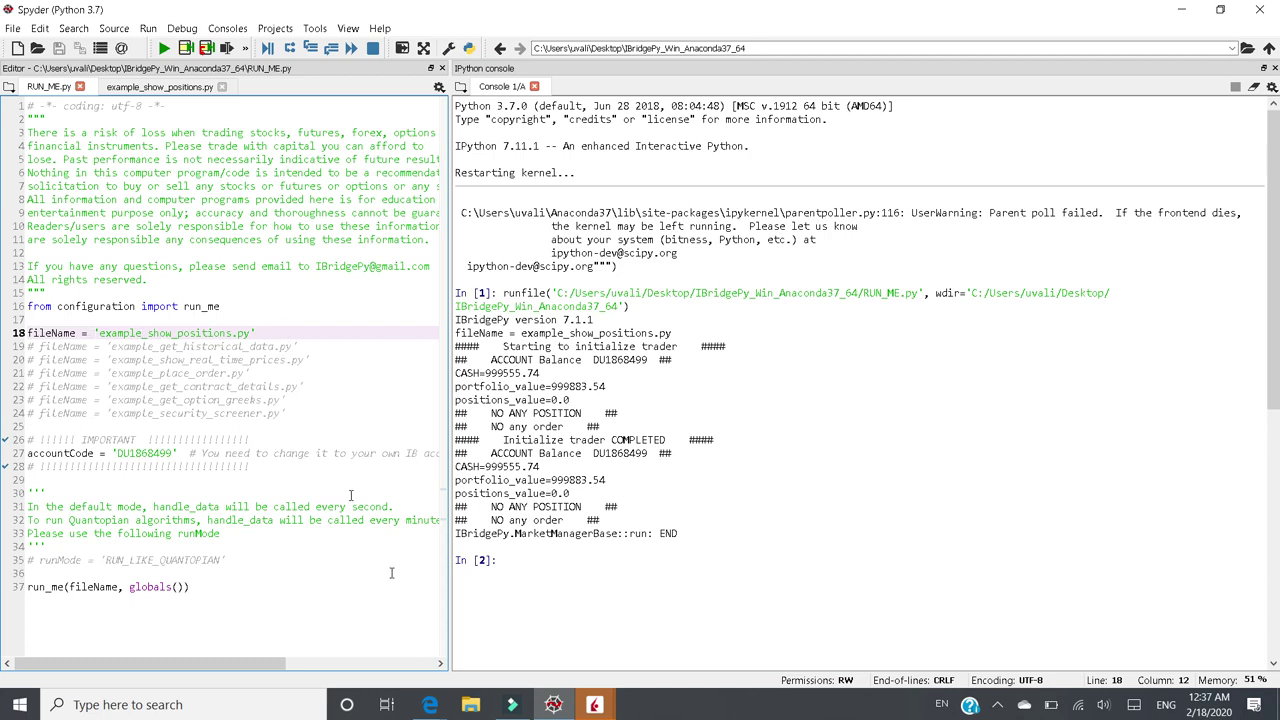
- Exit Trader Workstation and confirm the shutdown
mouse_move(590, 698)
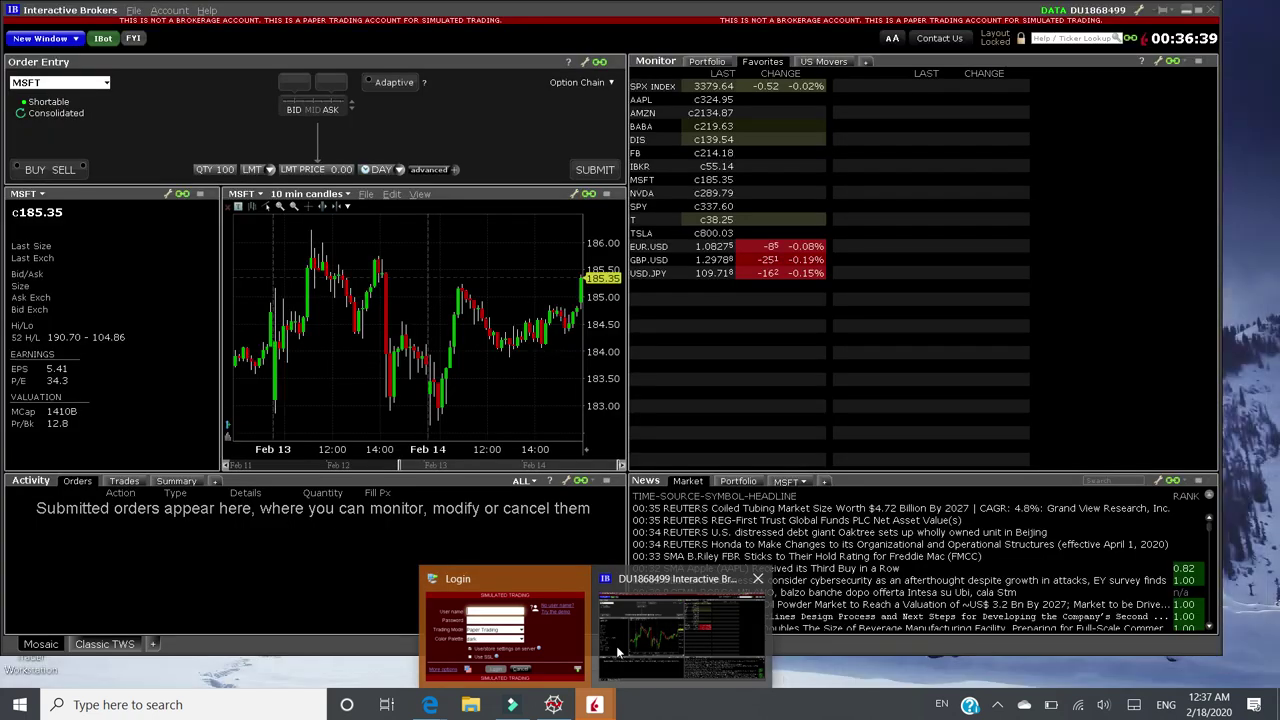
left_click(682, 625)
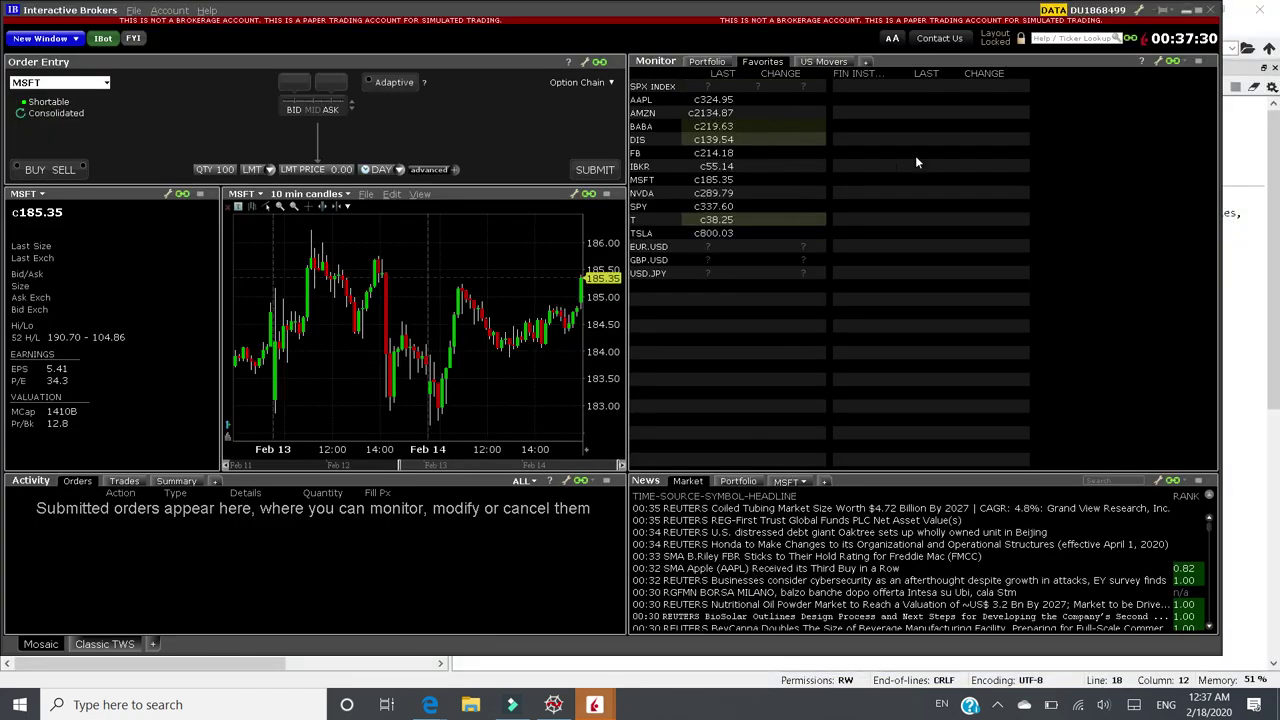
left_click(1211, 15)
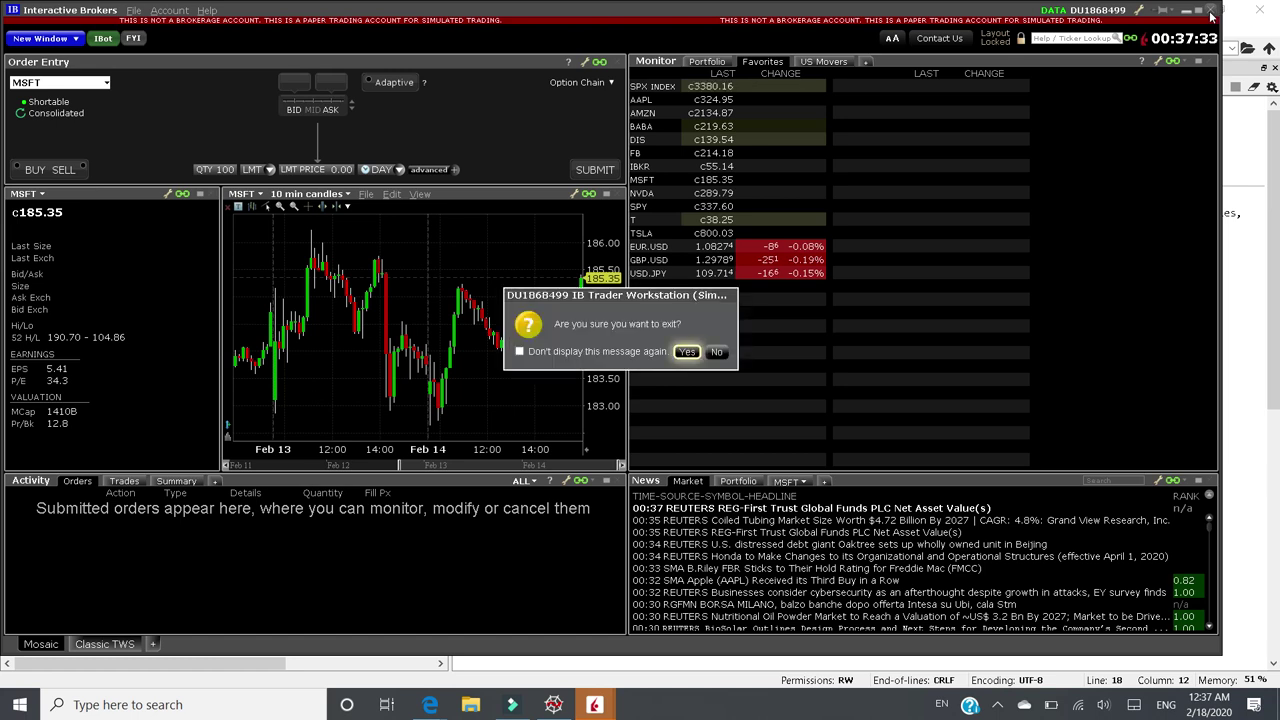
left_click(686, 352)
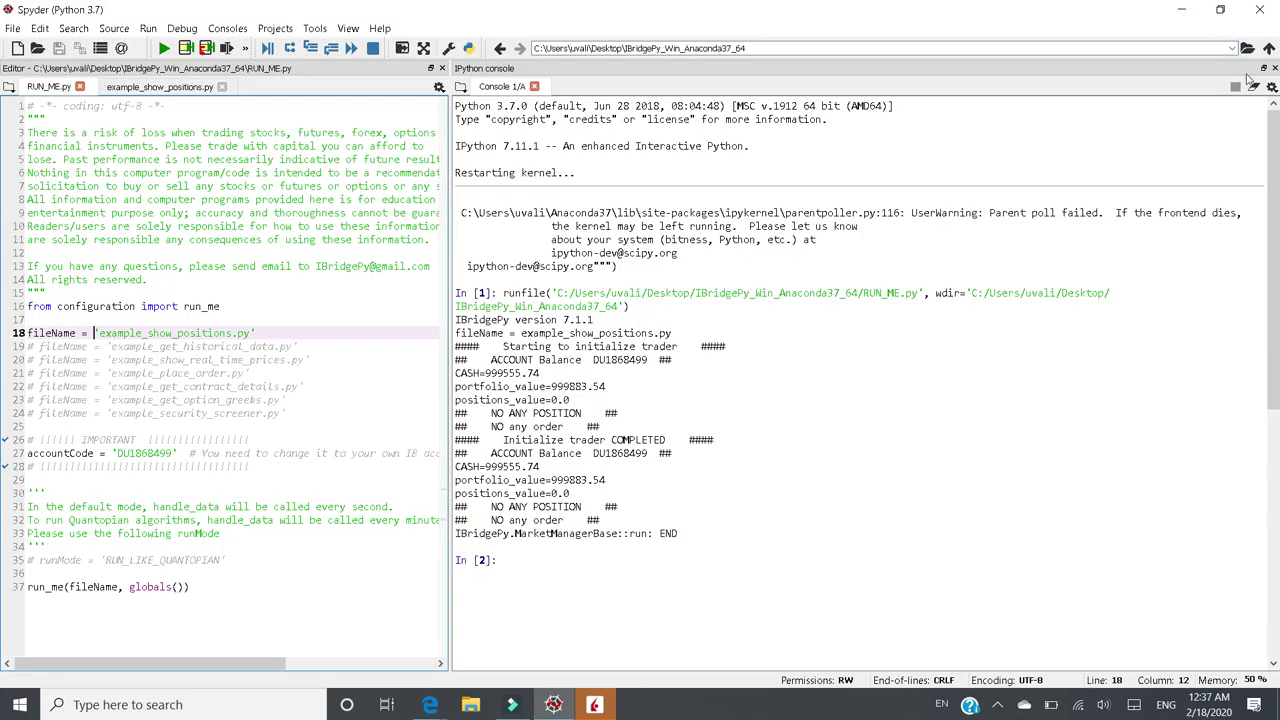
- Restart Spyder's console kernel to clear its output
left_click(1272, 88)
left_click(1130, 130)
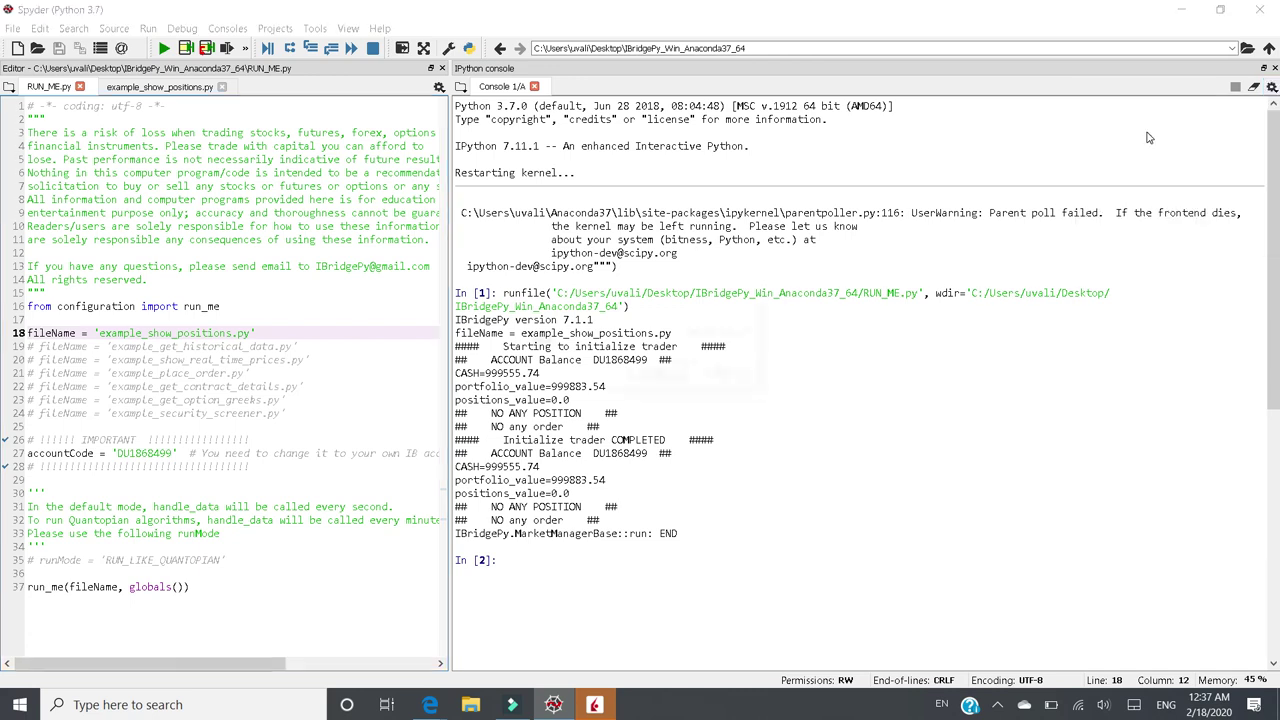
left_click(658, 373)
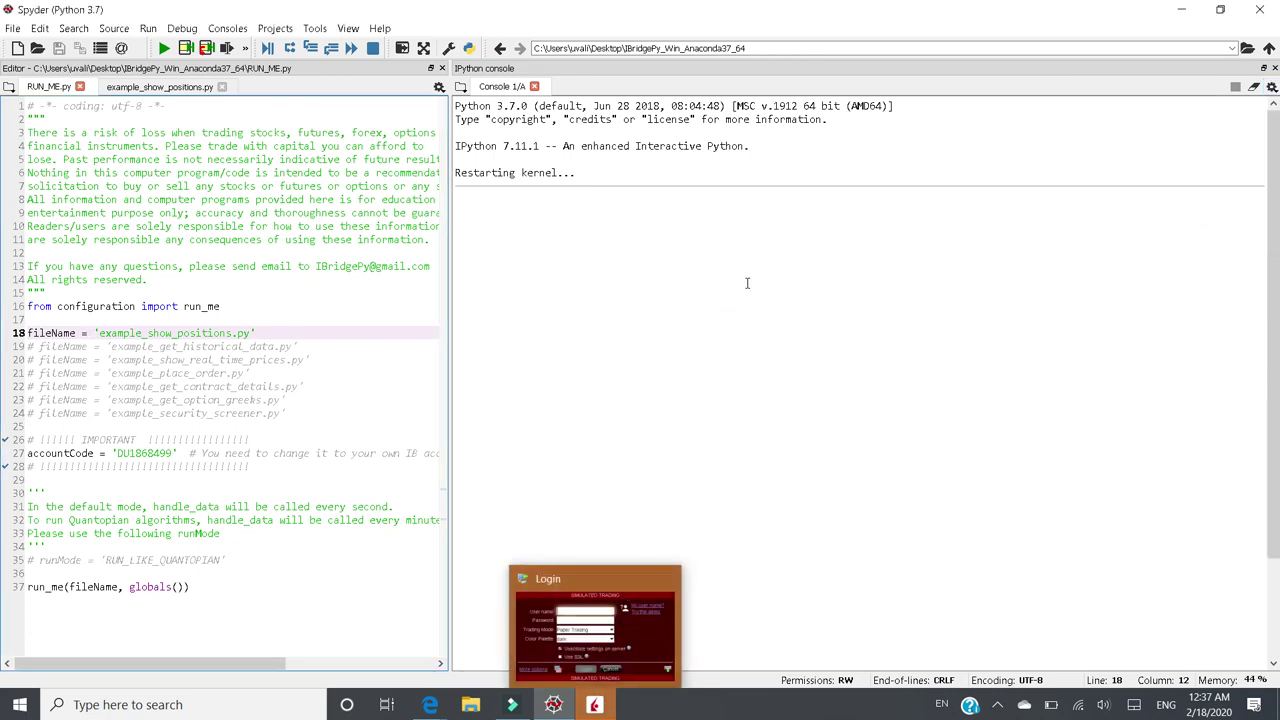
- Minimize Spyder, close the leftover TWS login window, and browse the Start menu apps
left_click(1180, 12)
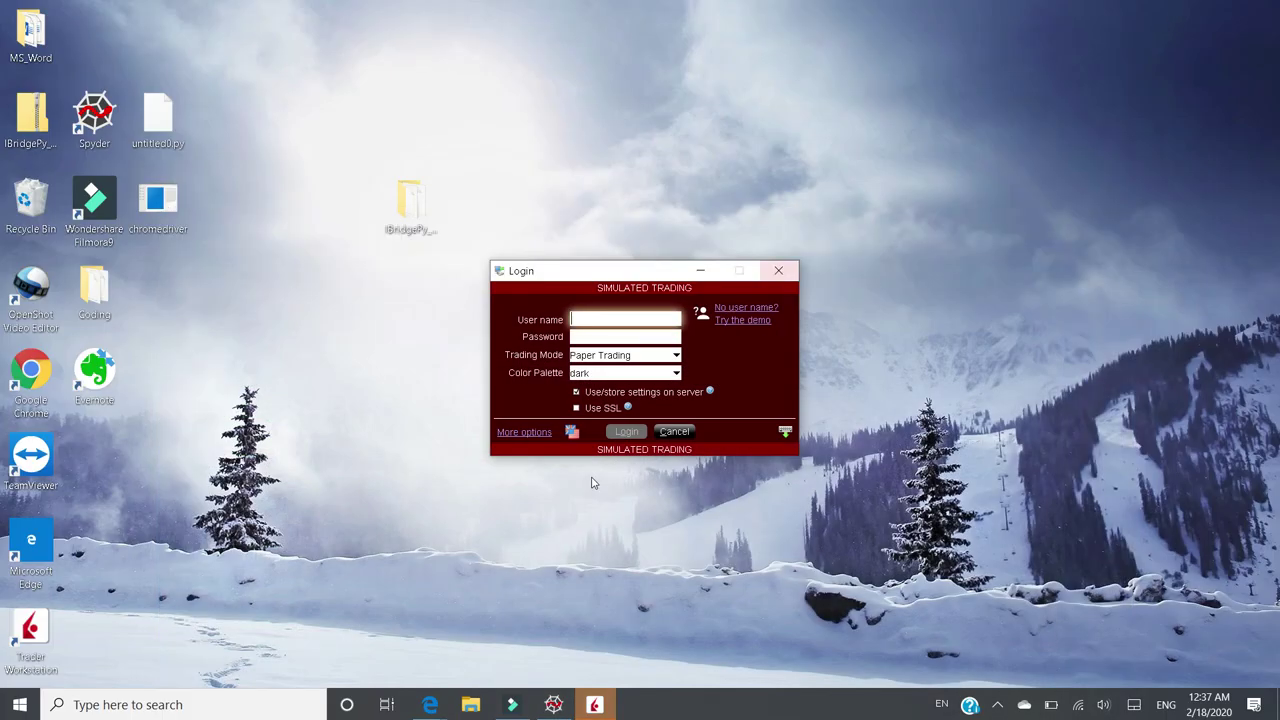
left_click(778, 273)
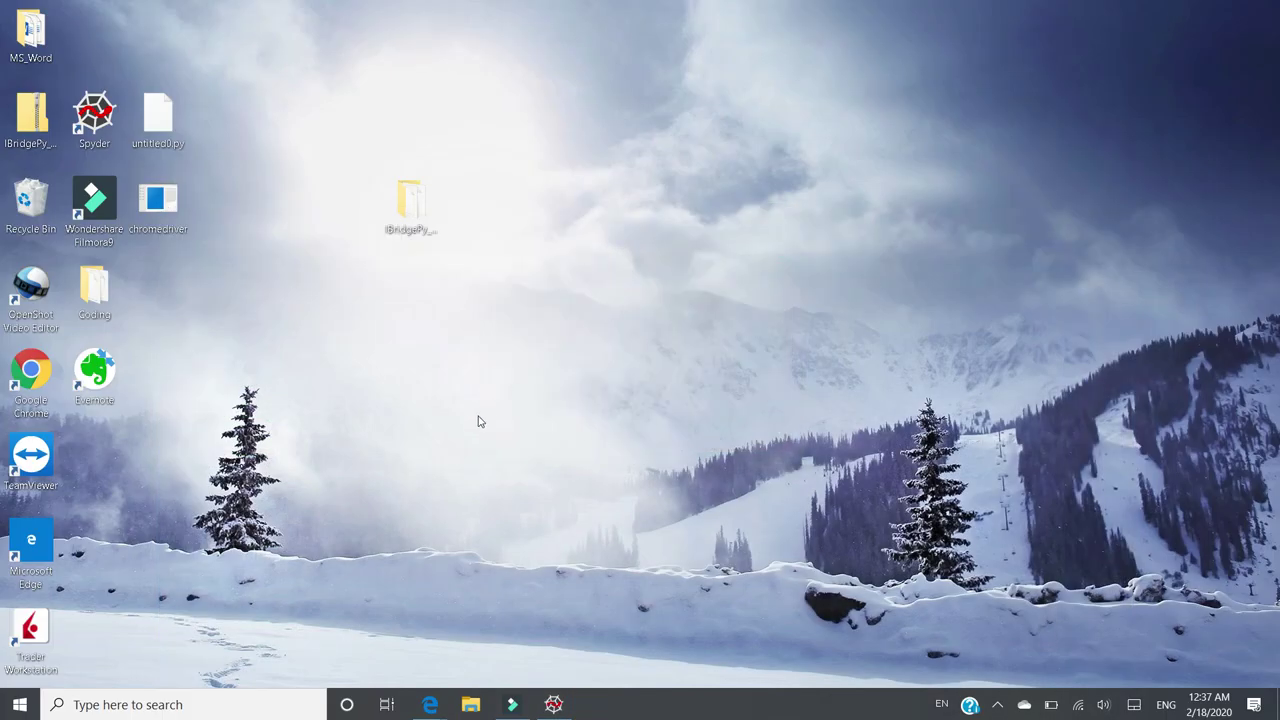
left_click(140, 705)
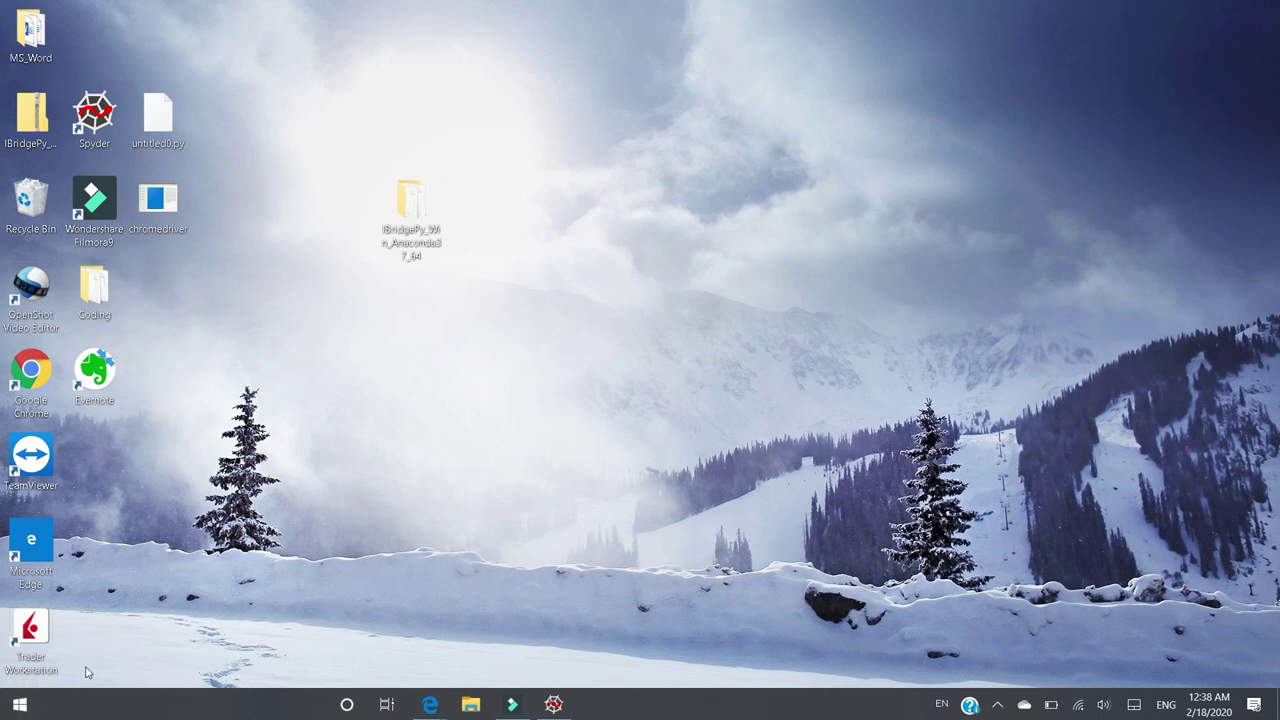
left_click(20, 704)
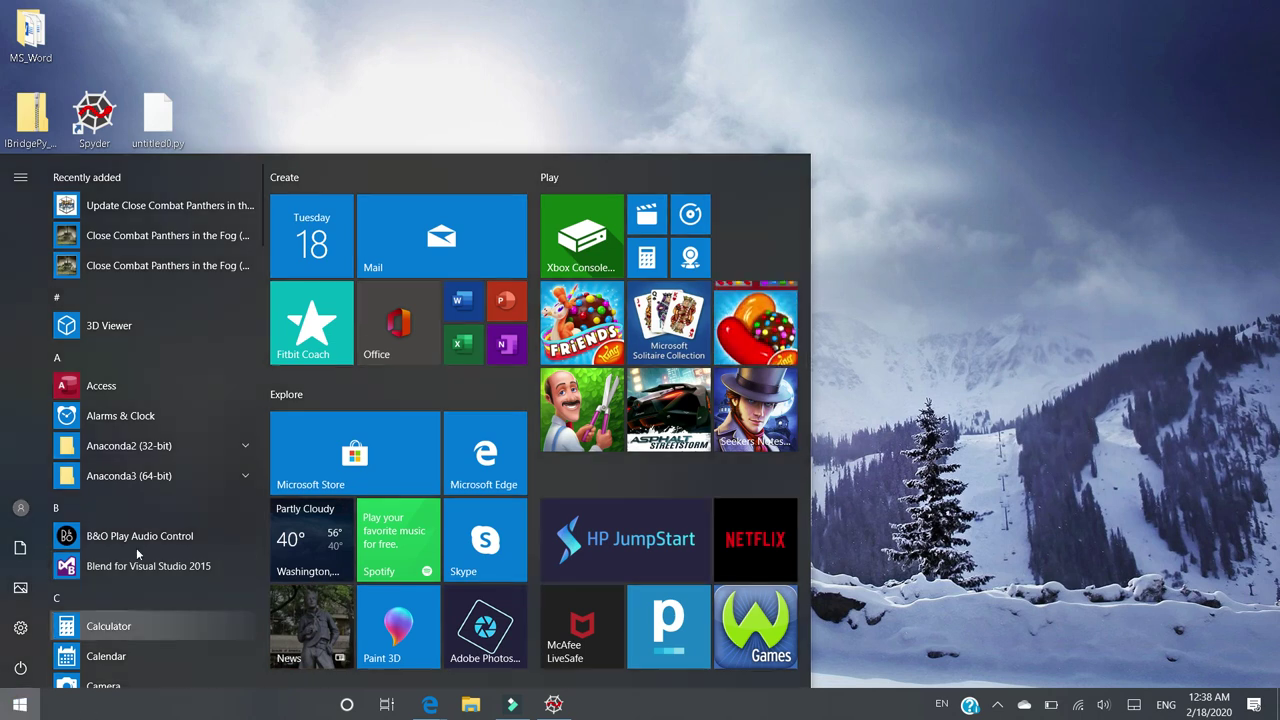
scroll(133, 478, "down", 4)
scroll(132, 474, "down", 6)
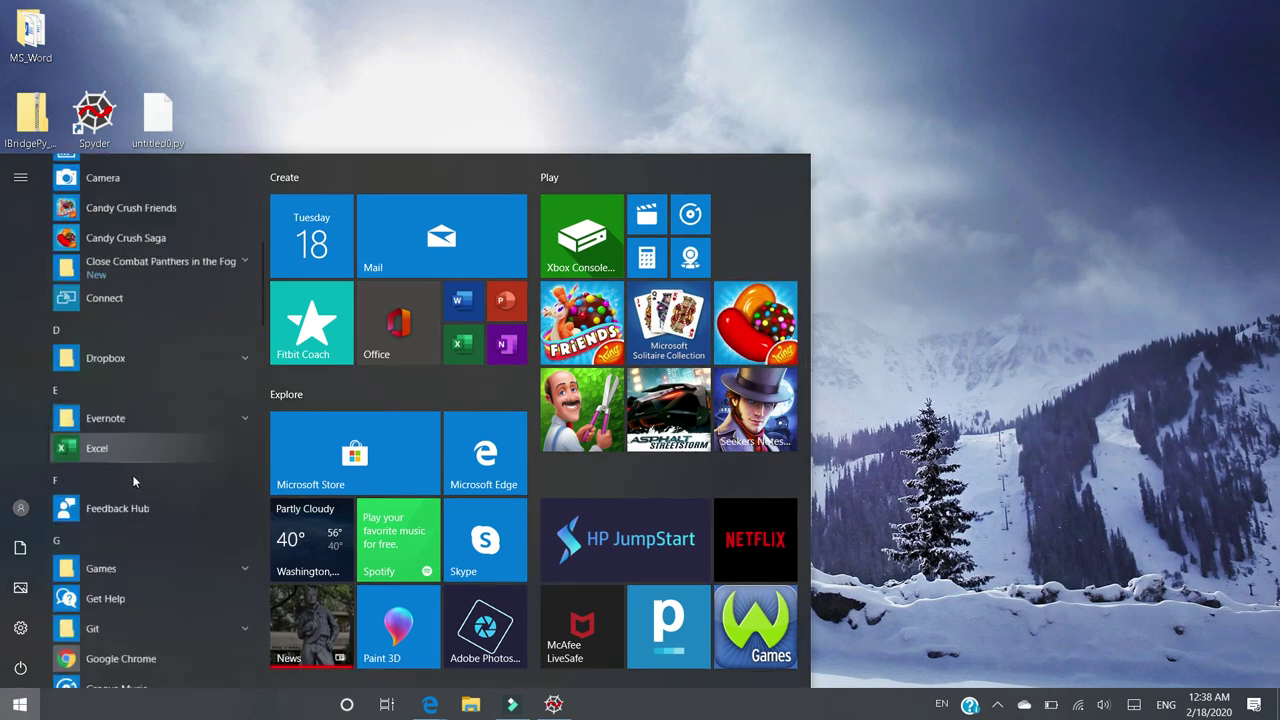
scroll(131, 484, "down", 10)
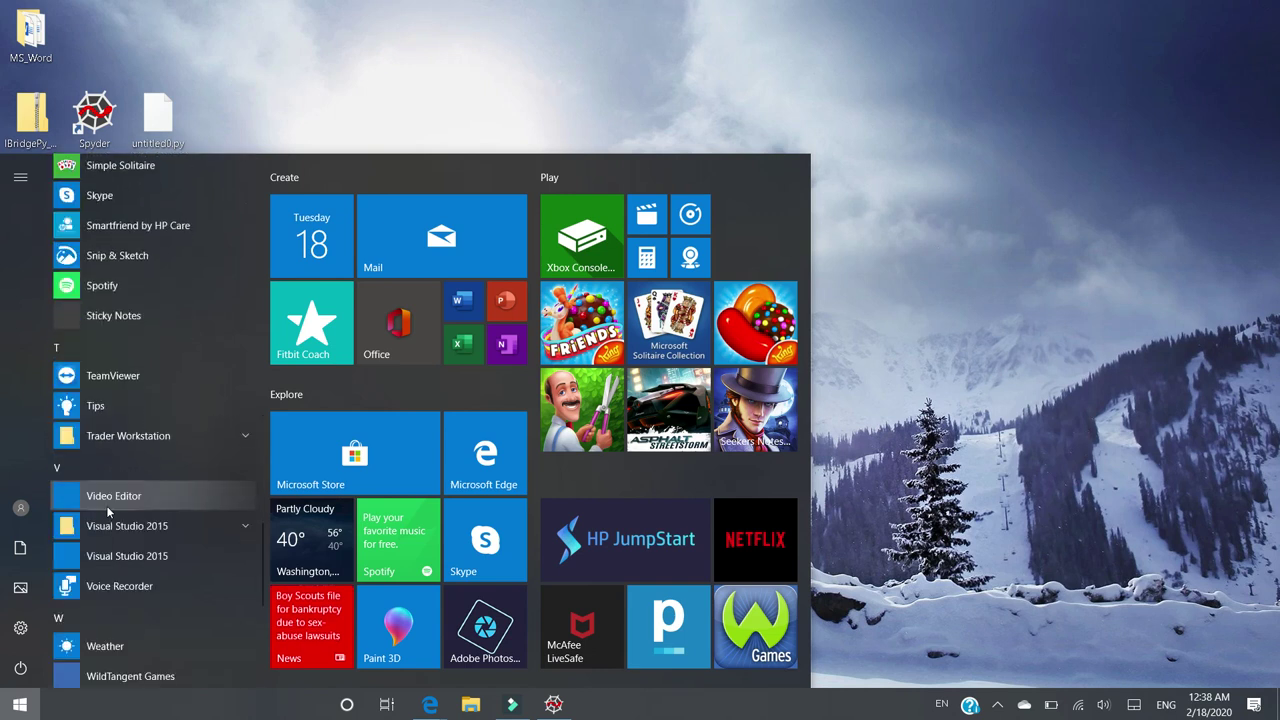
left_click(20, 704)
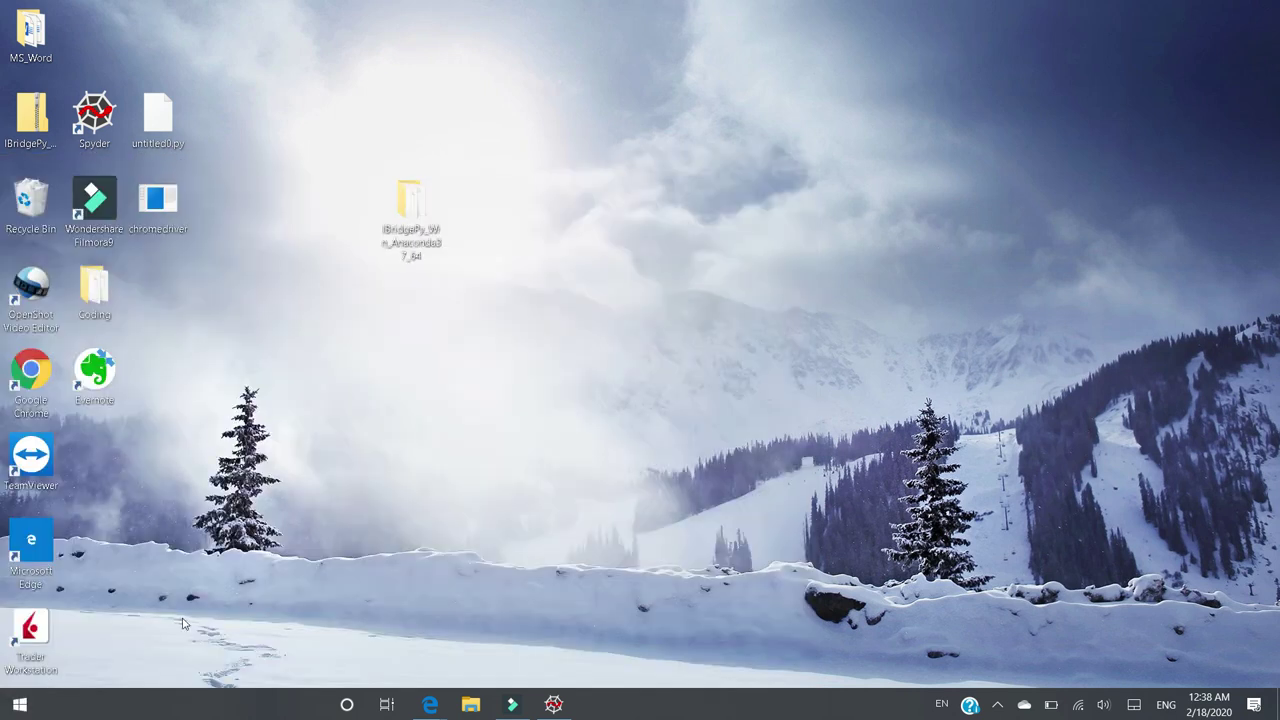
- Search Windows for 'Gatewa' and launch IB Gateway 963
left_click(346, 705)
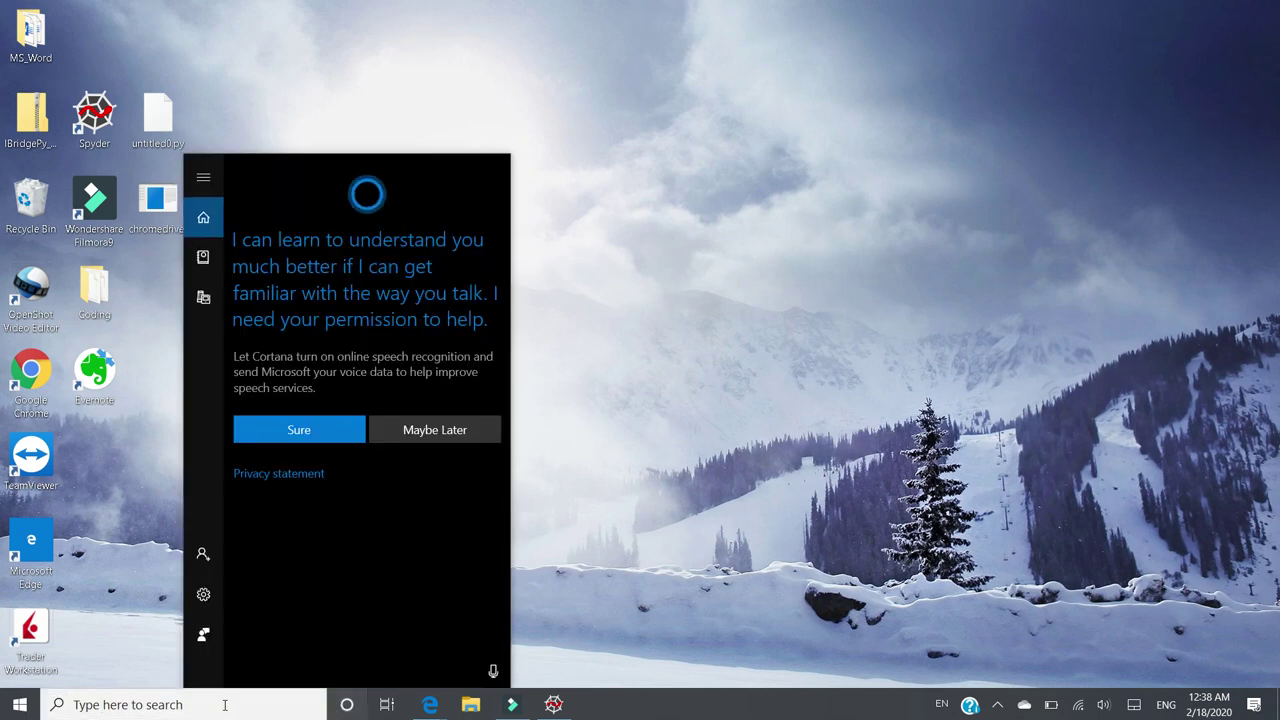
left_click(227, 705)
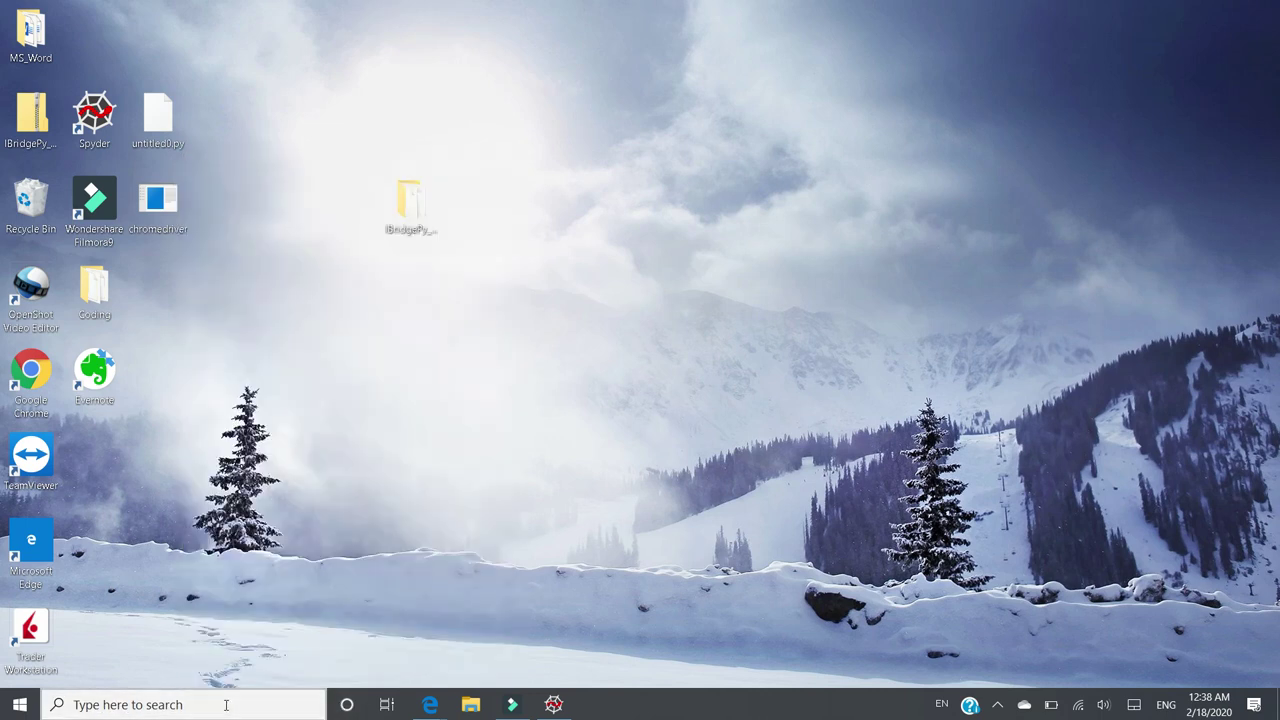
type("Ga")
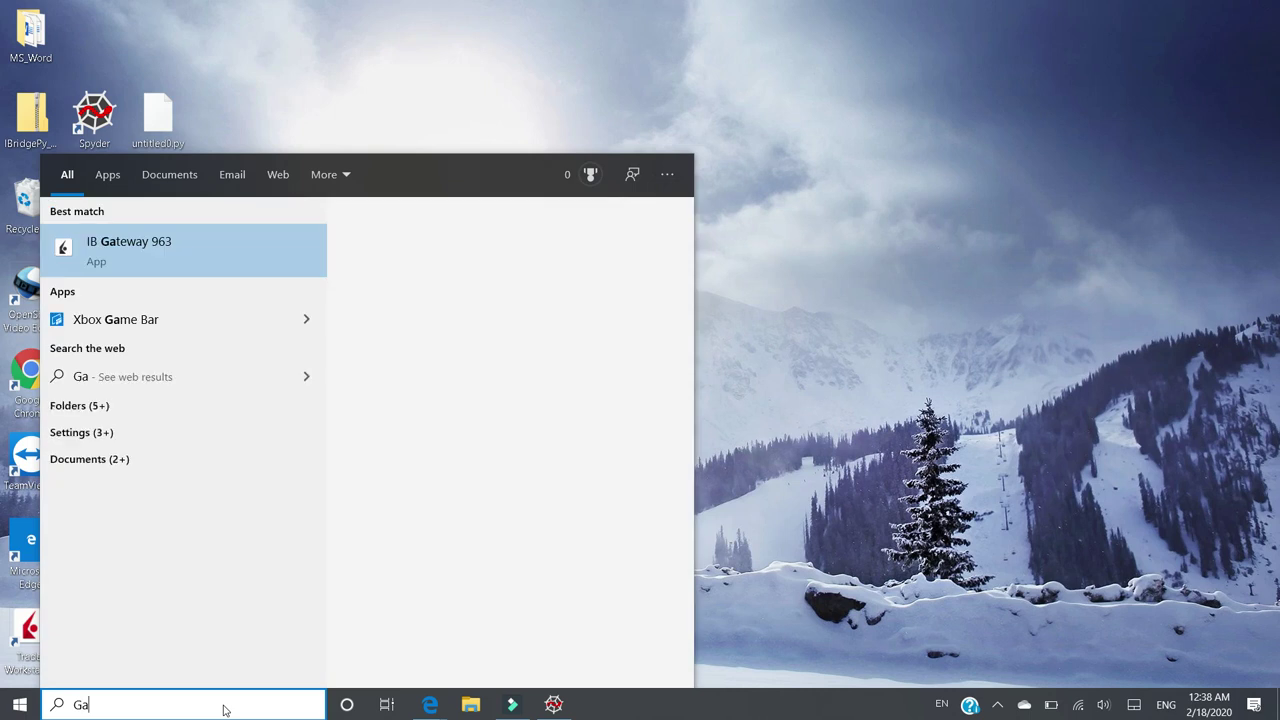
type("tewa")
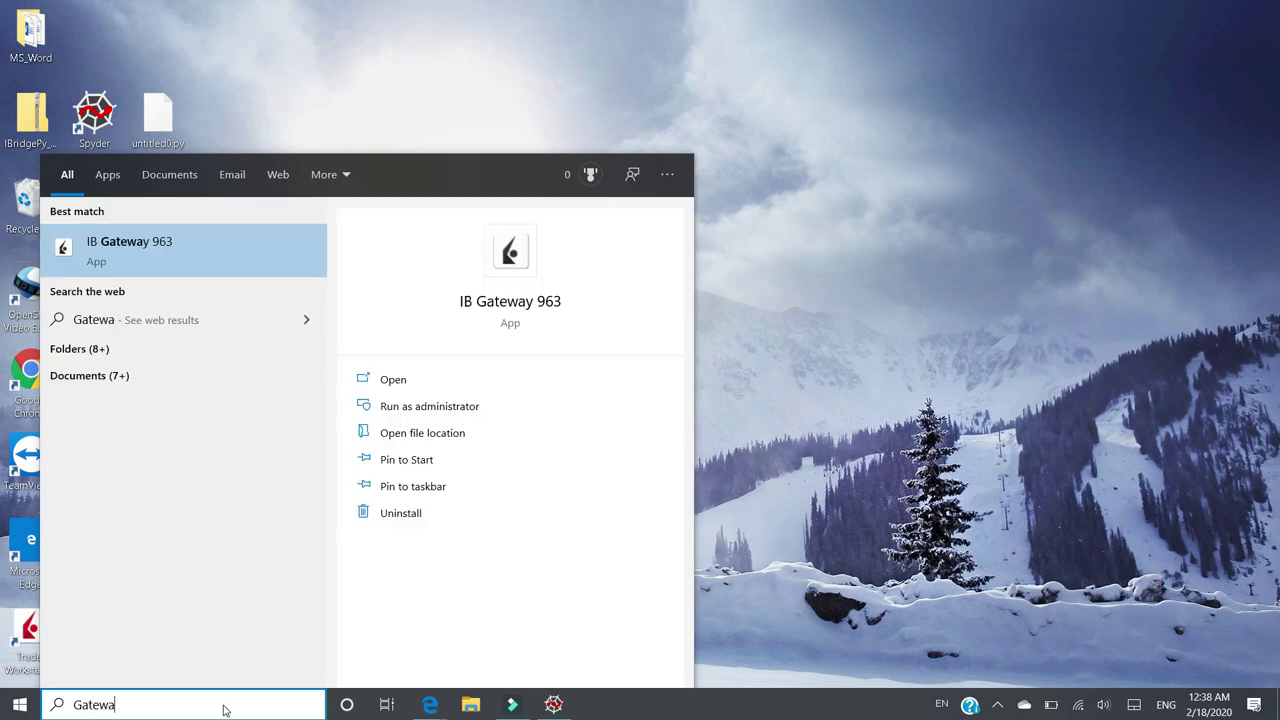
left_click(143, 250)
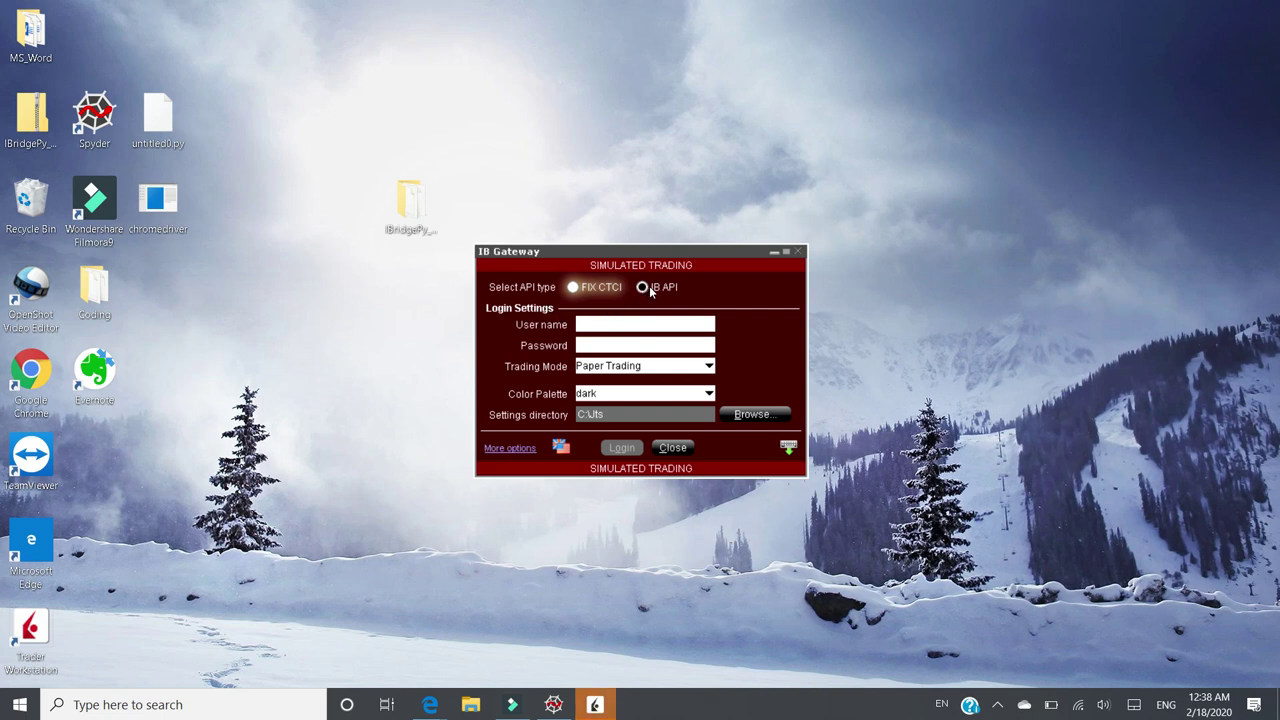
- Choose the IB API connection type and enter the login username
left_click(662, 290)
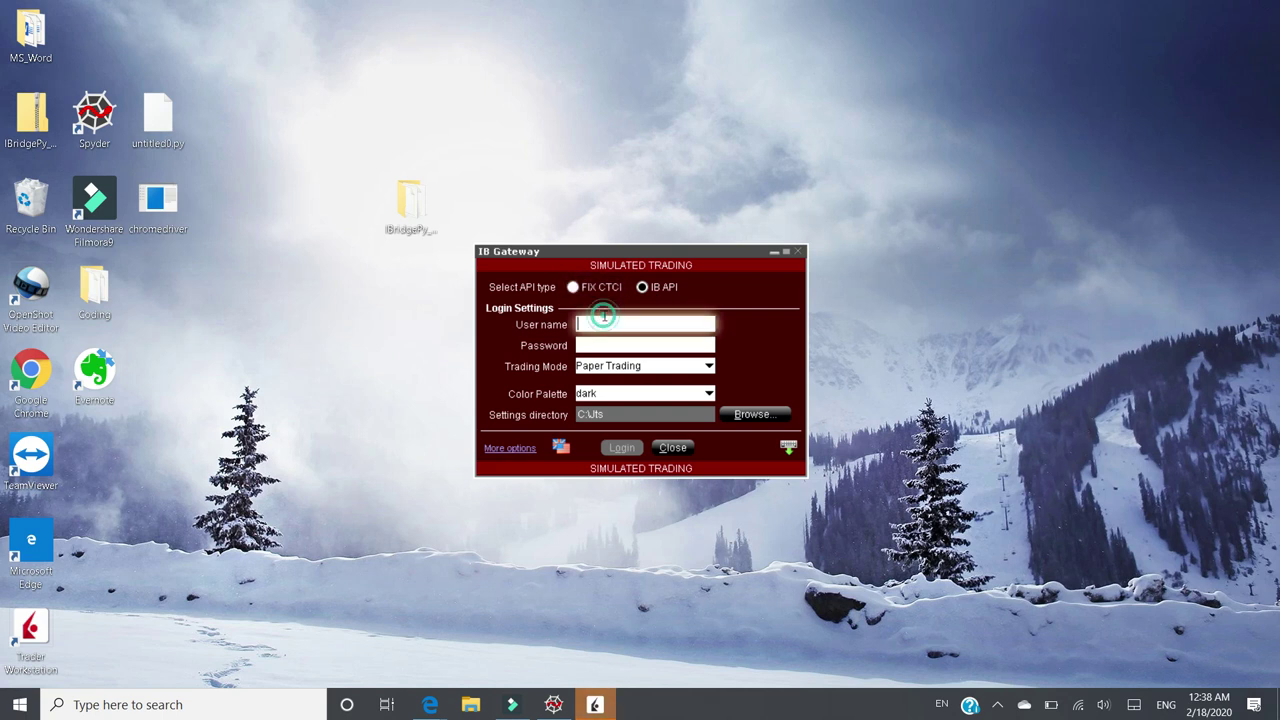
type("ibpy")
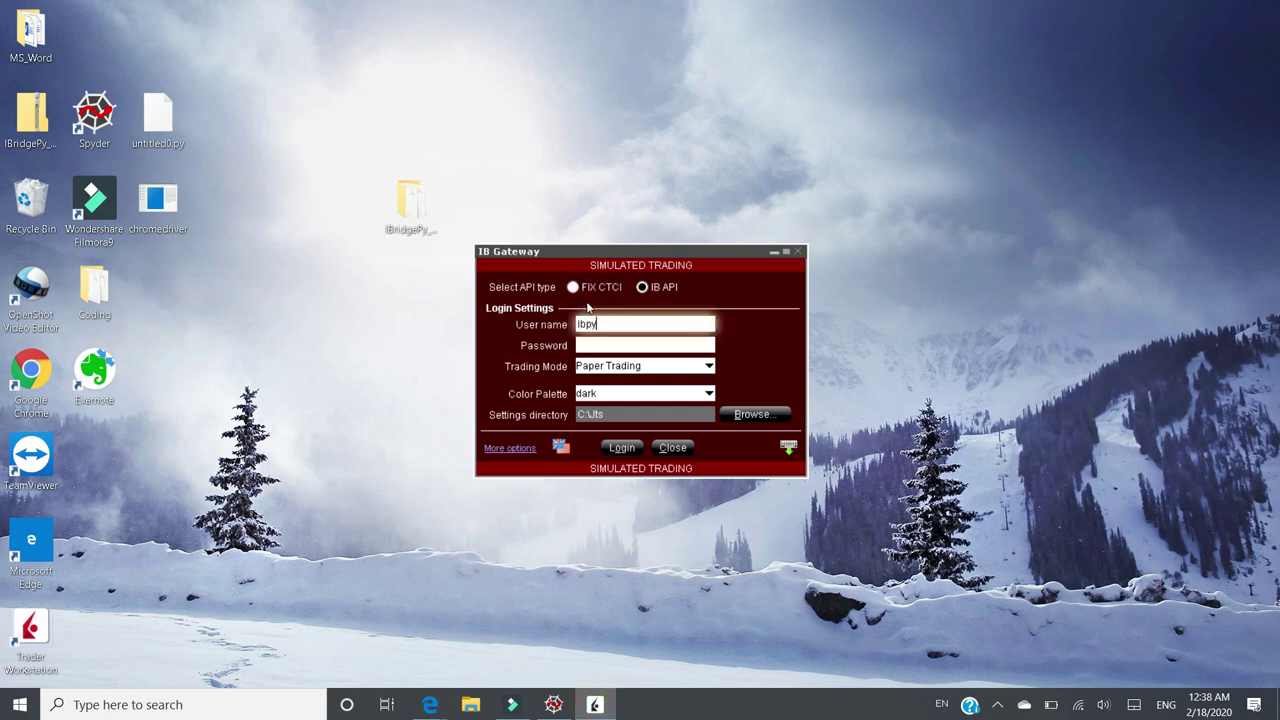
type("2020")
left_click(599, 342)
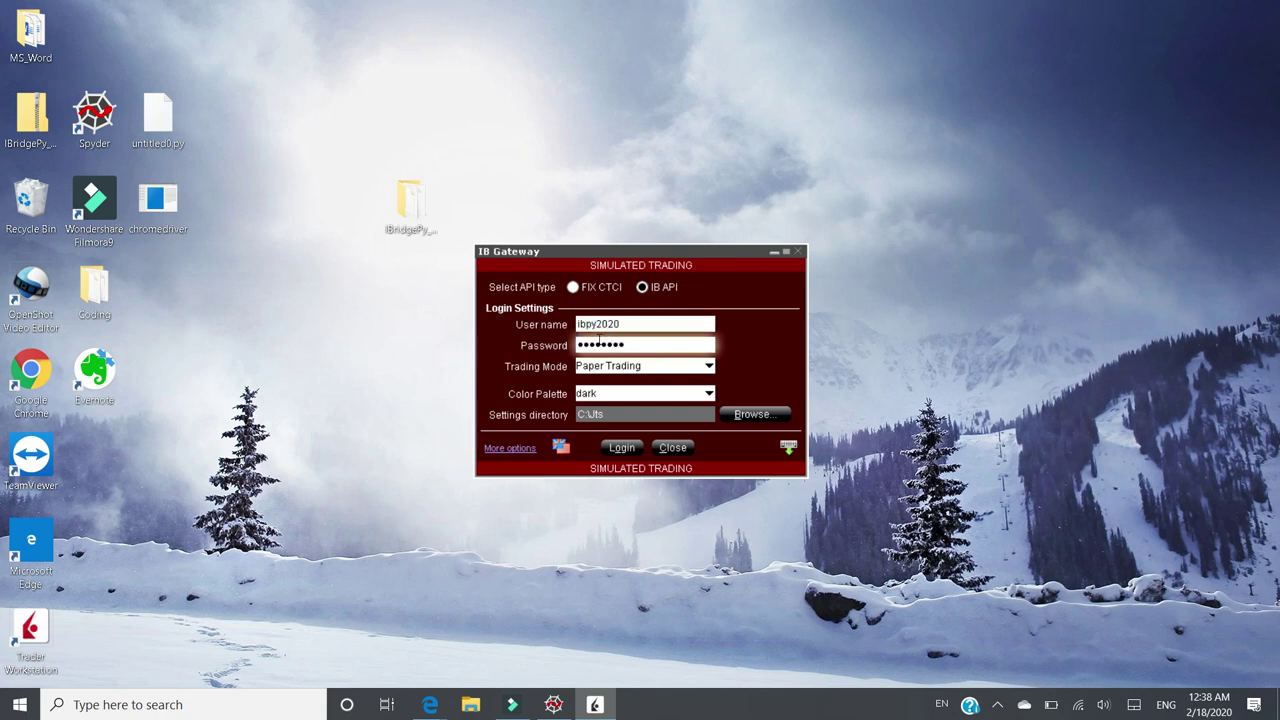
- Set the Trading Mode dropdown to Paper Trading
left_click(640, 372)
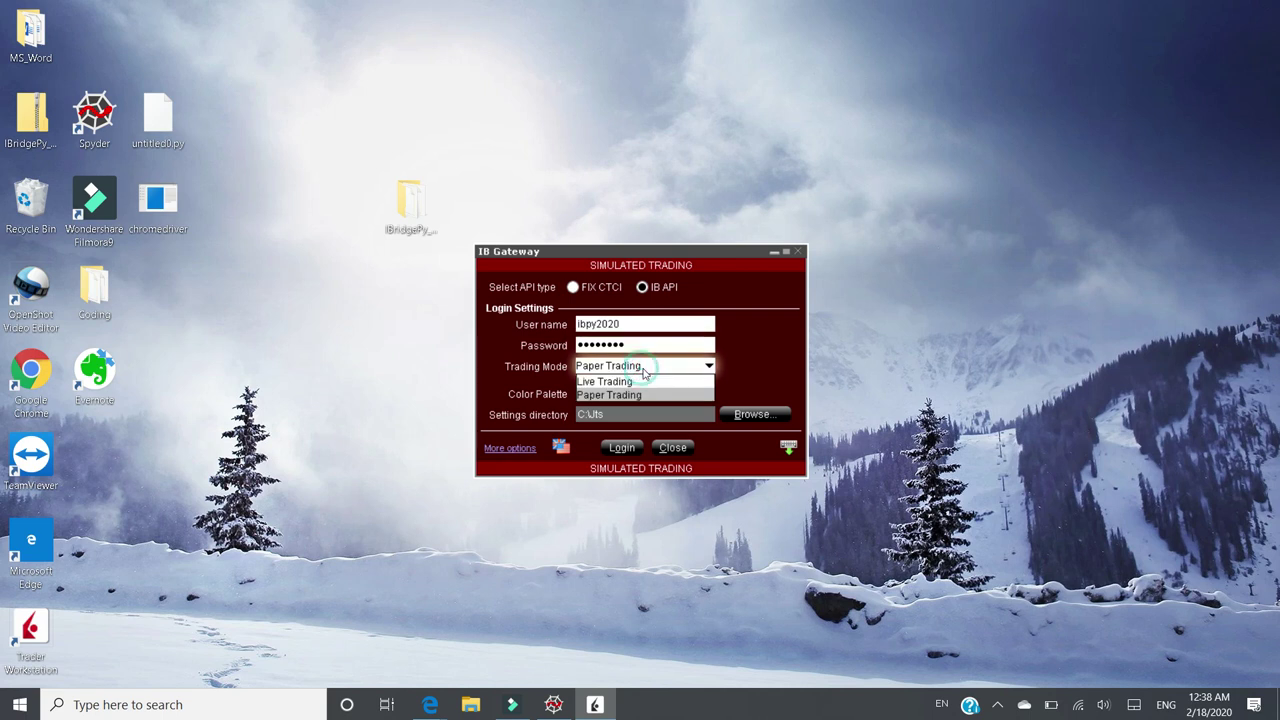
left_click(646, 368)
left_click(706, 367)
left_click(650, 381)
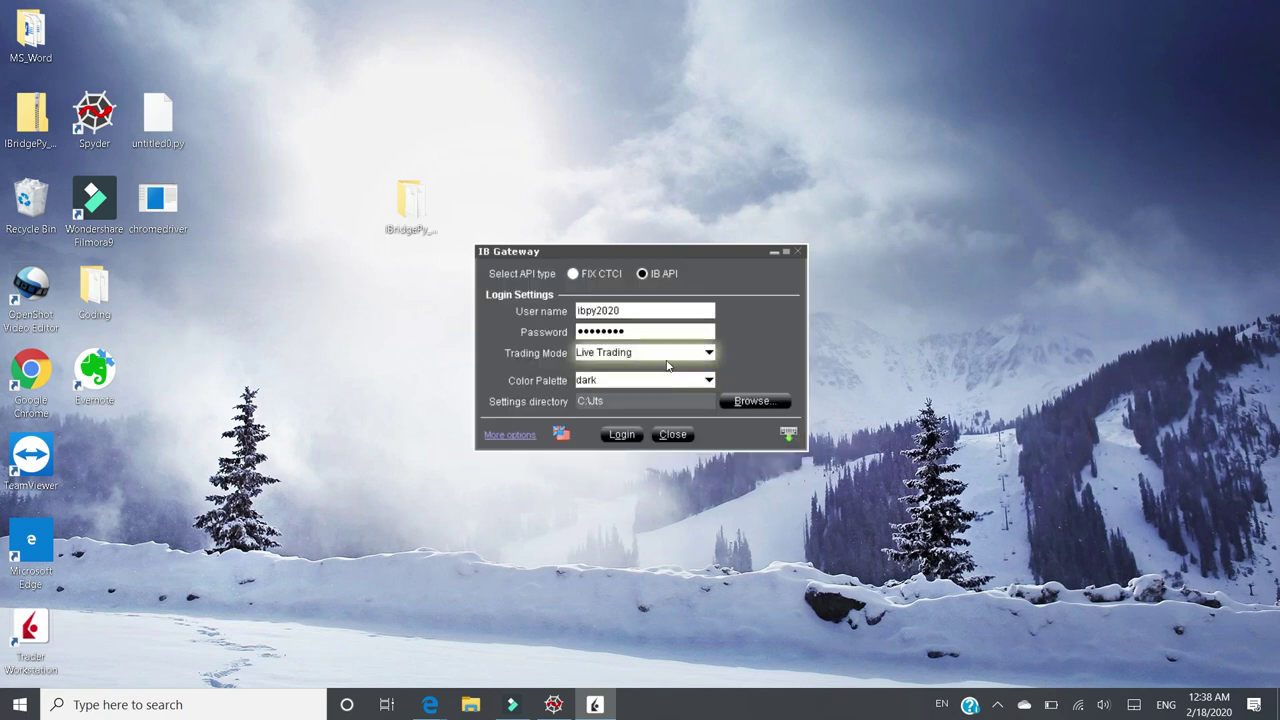
left_click(698, 355)
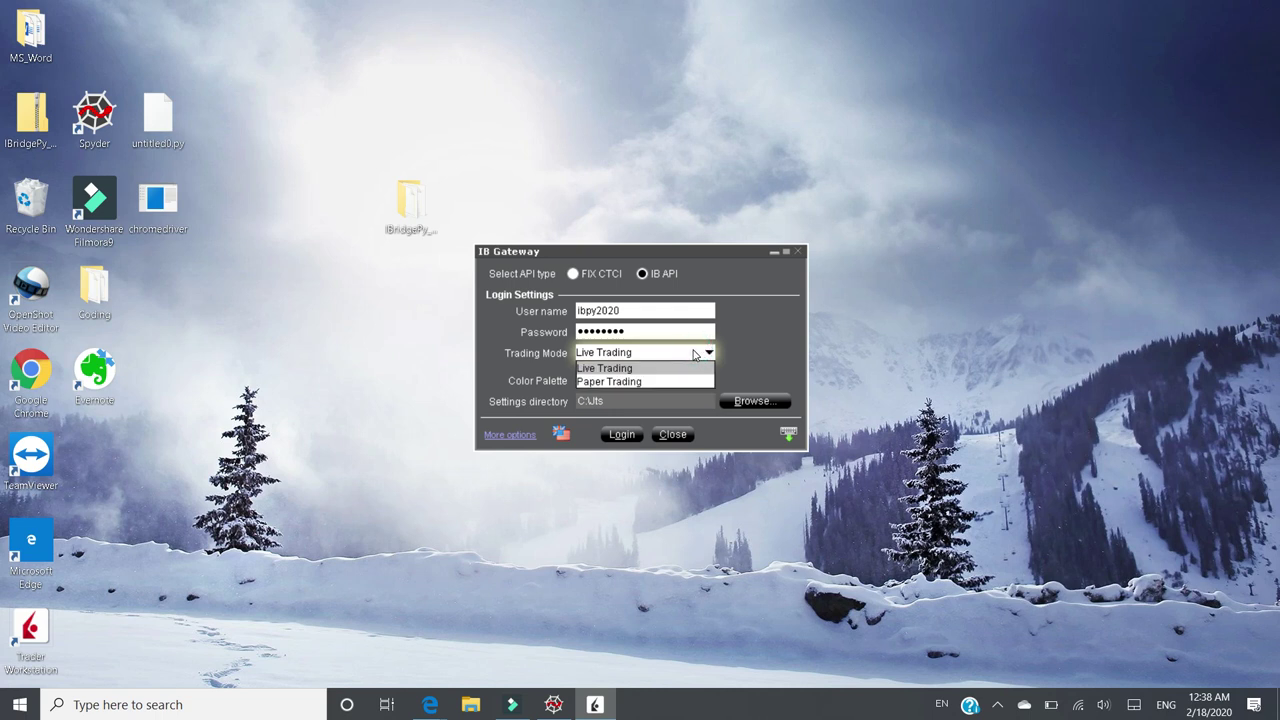
left_click(644, 382)
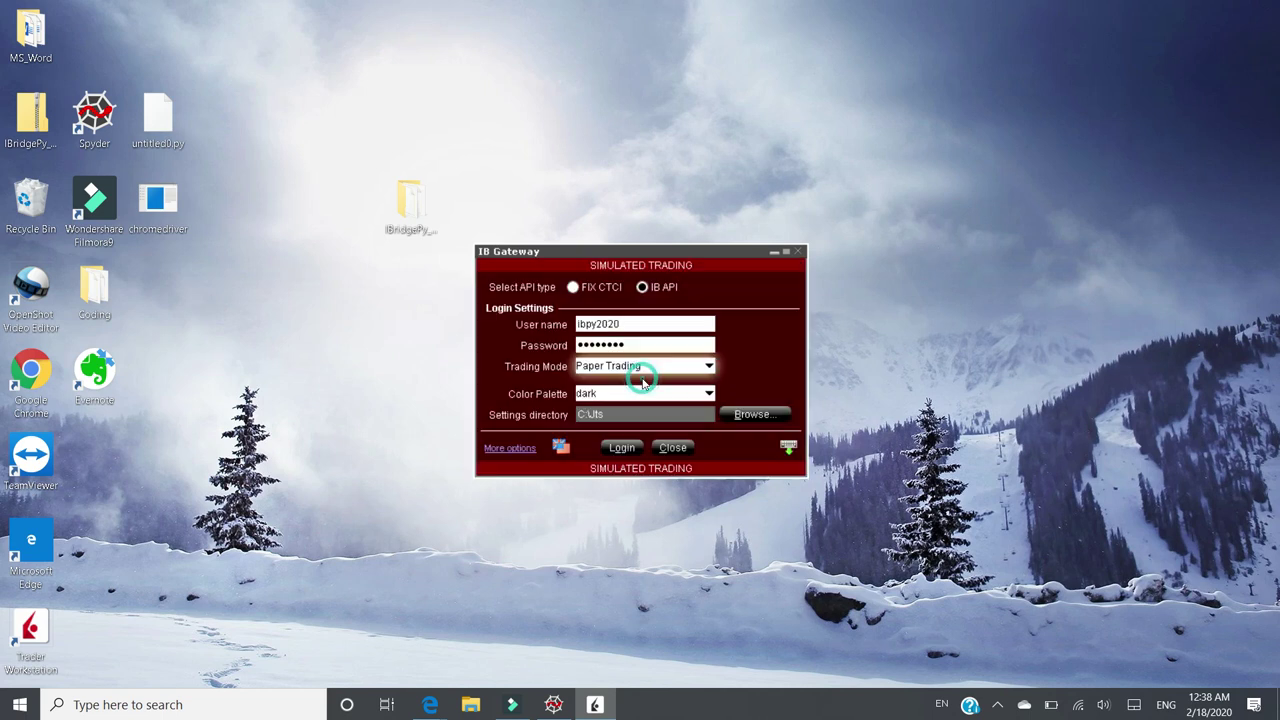
- Log in to IB Gateway, accept the simulated-trading warning, and open the Configure menu
left_click(622, 447)
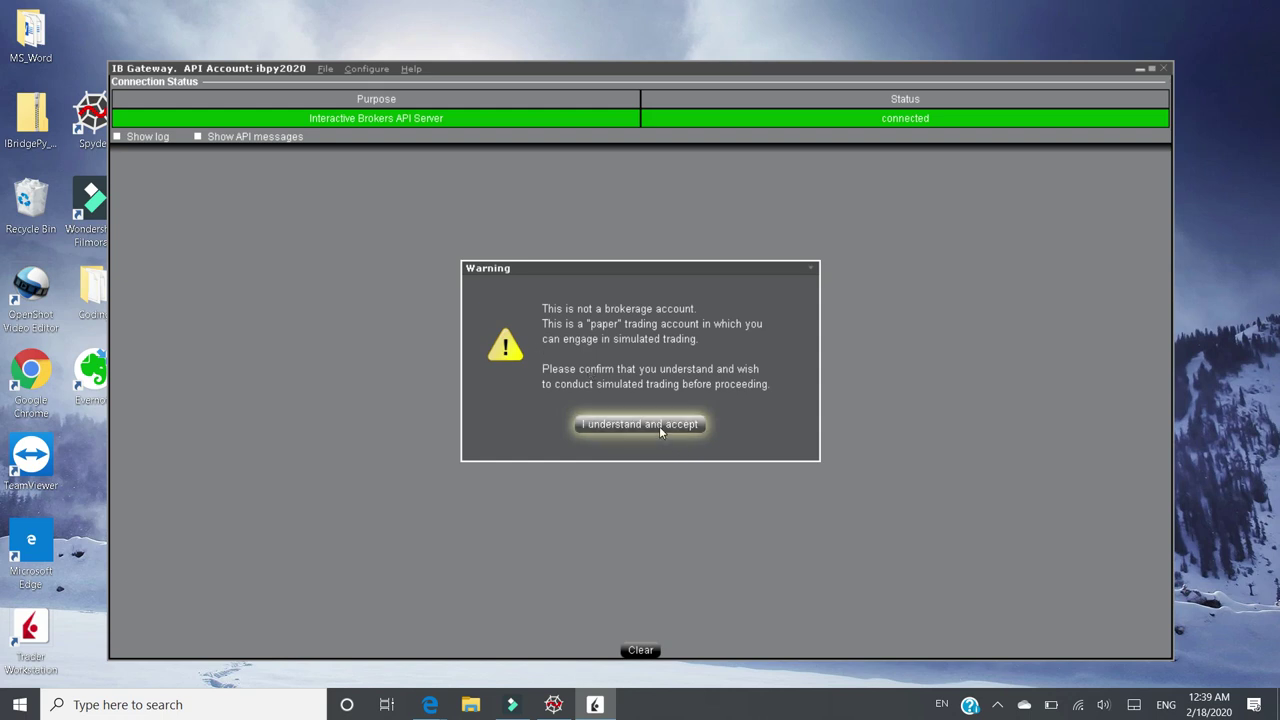
left_click(659, 426)
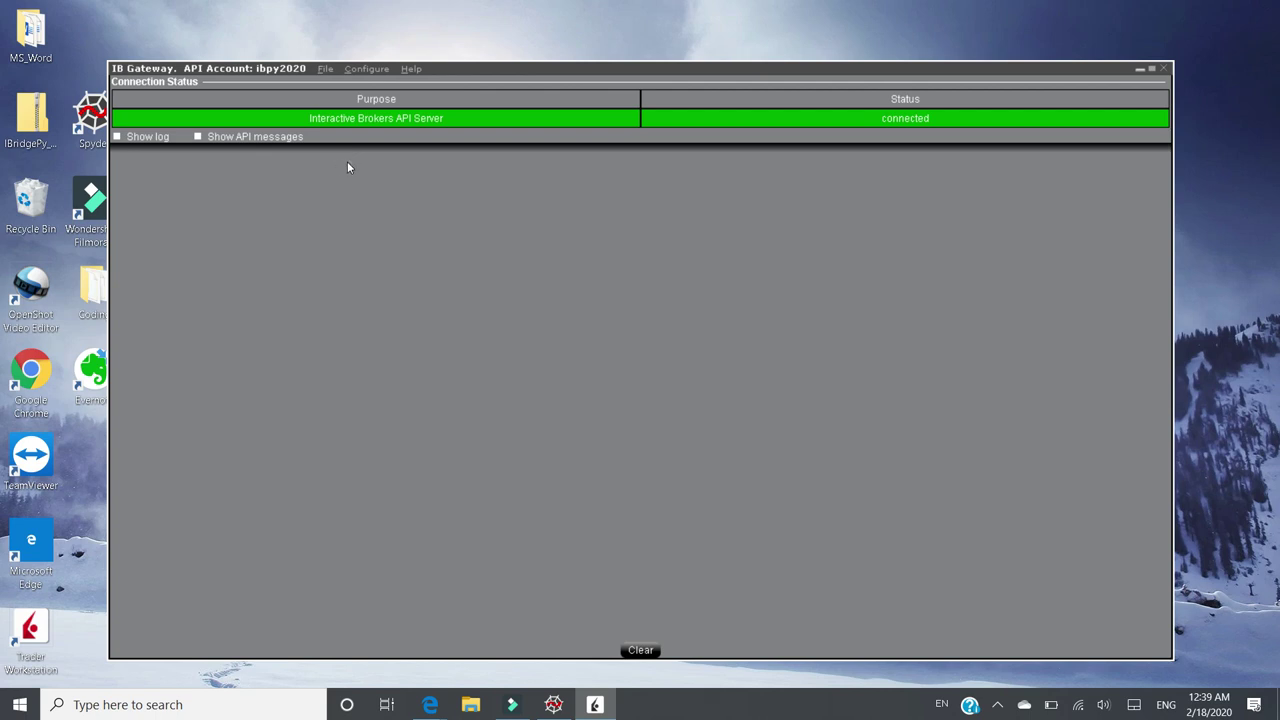
left_click(357, 72)
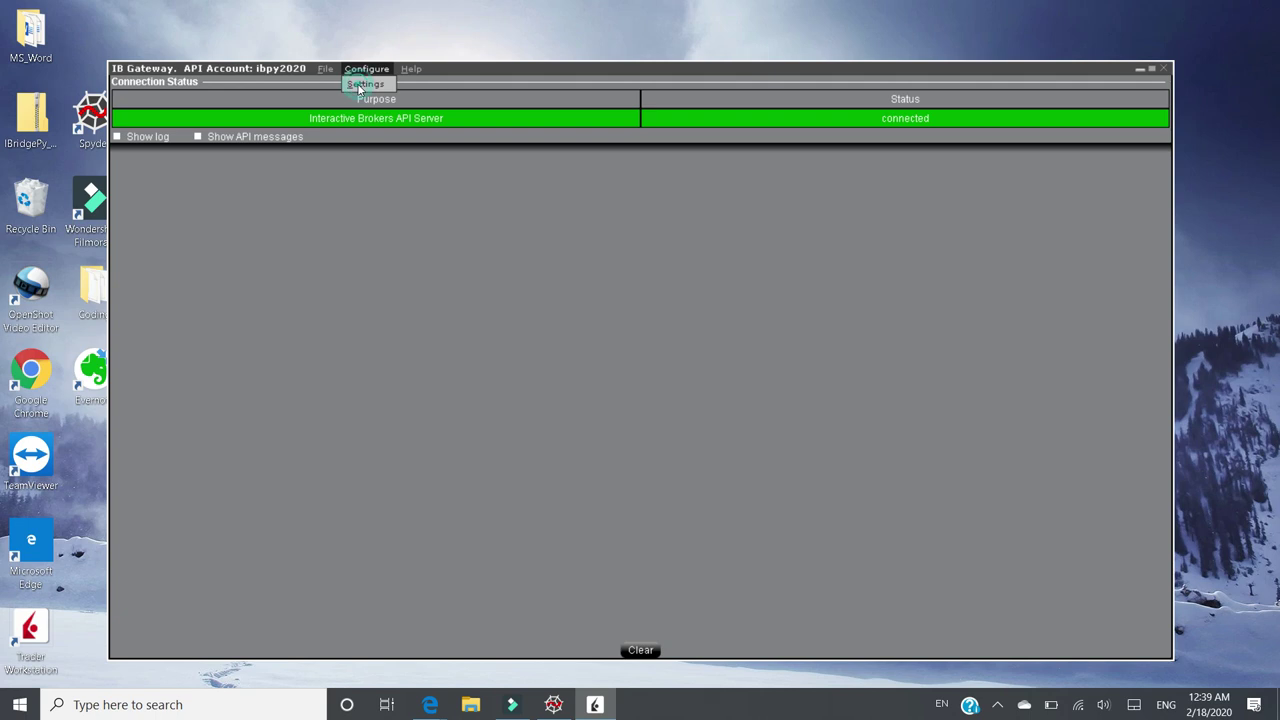
left_click(362, 85)
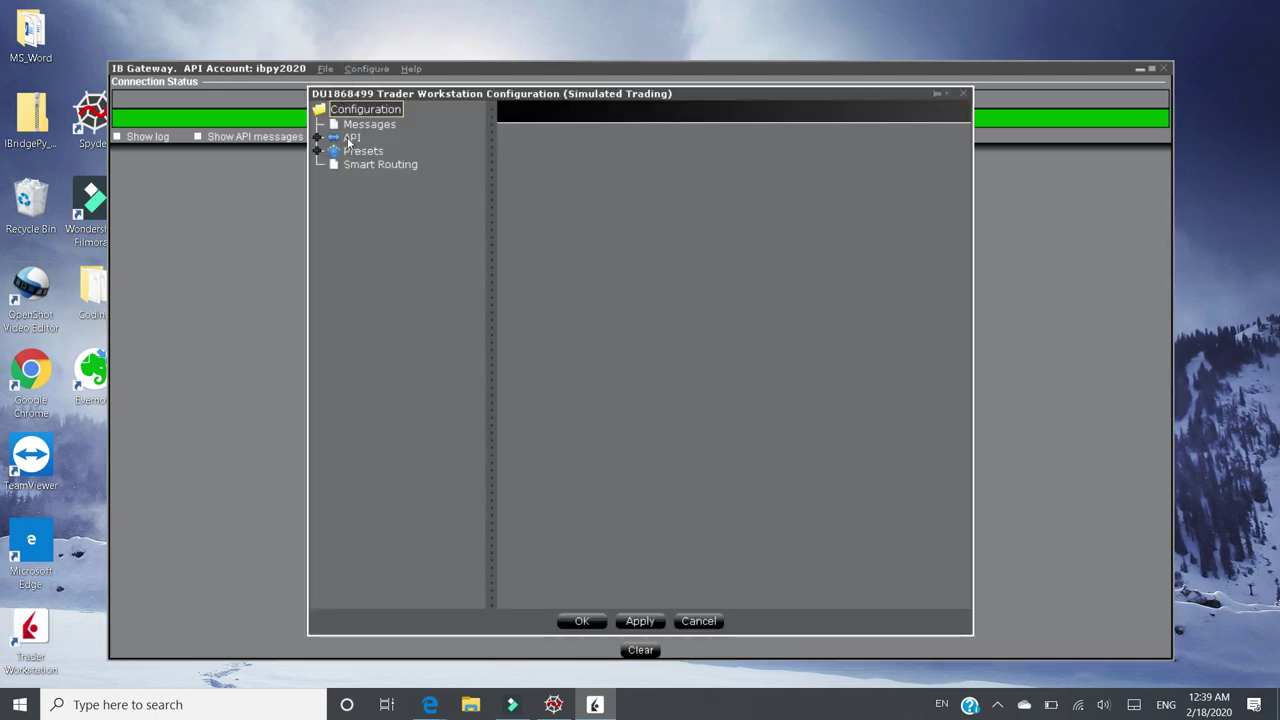
left_click(350, 139)
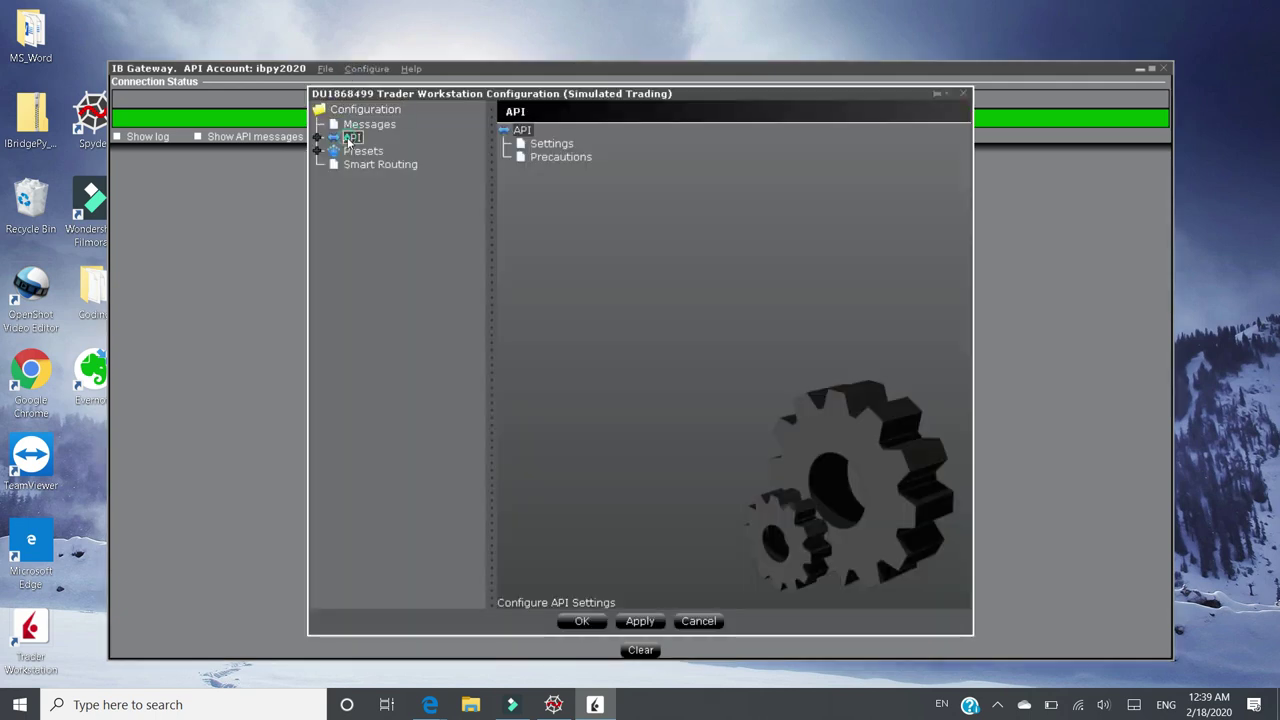
left_click(552, 144)
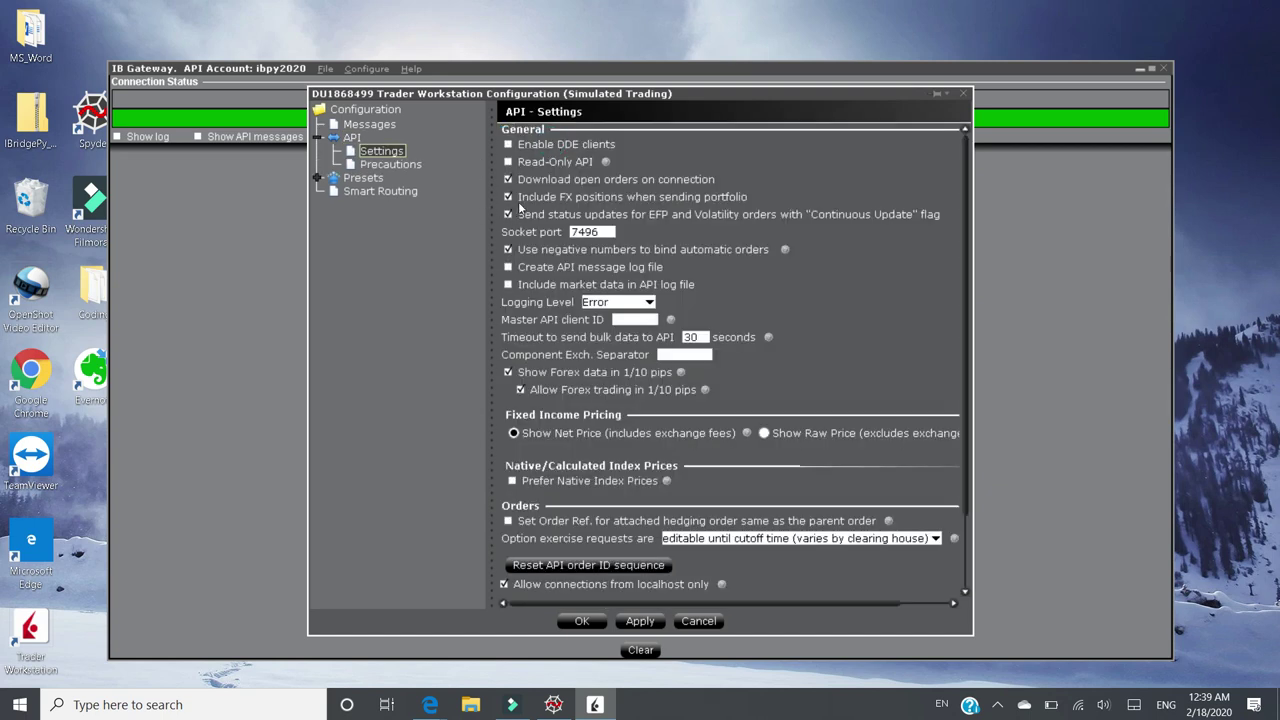
left_click(605, 232)
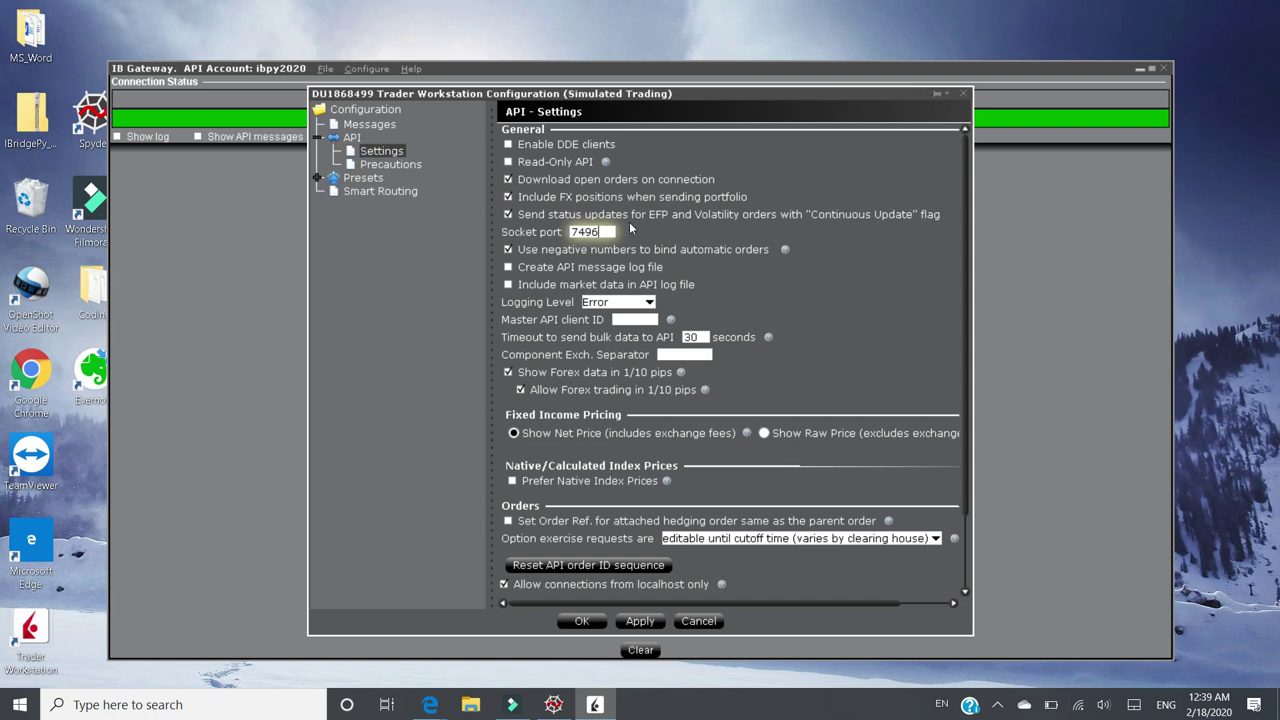
left_click(630, 227)
left_click(580, 620)
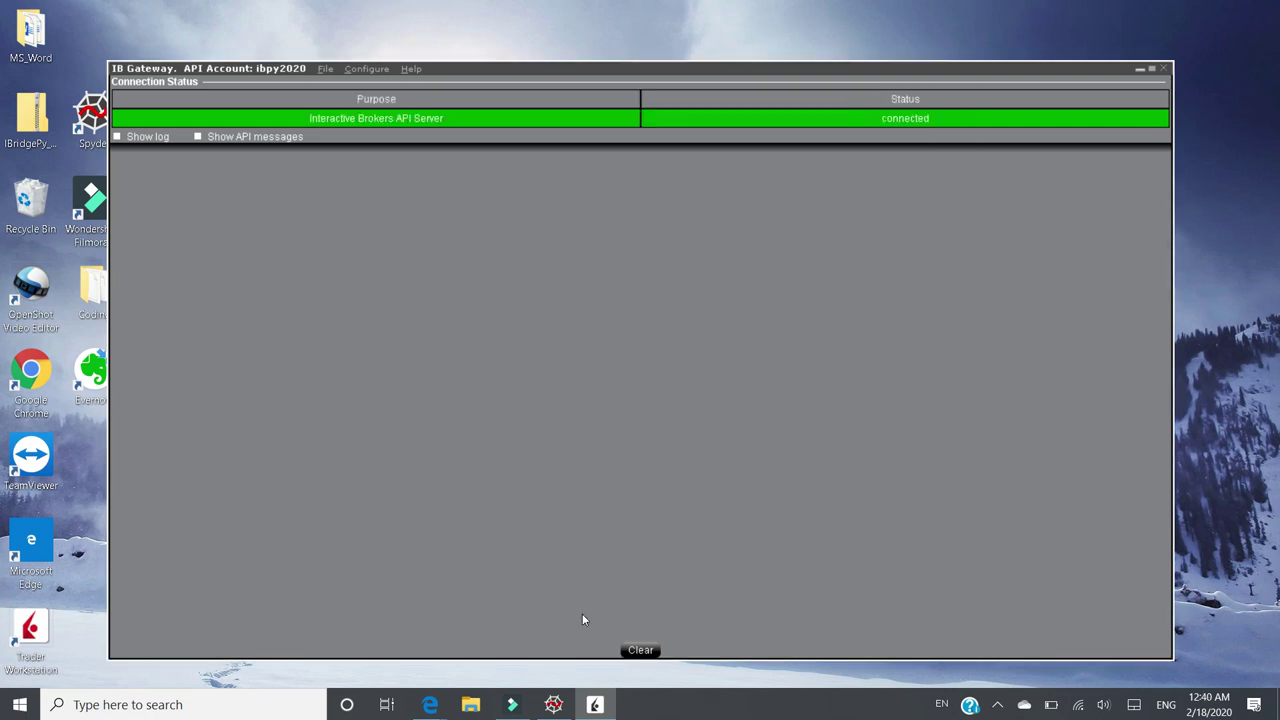
left_click(553, 704)
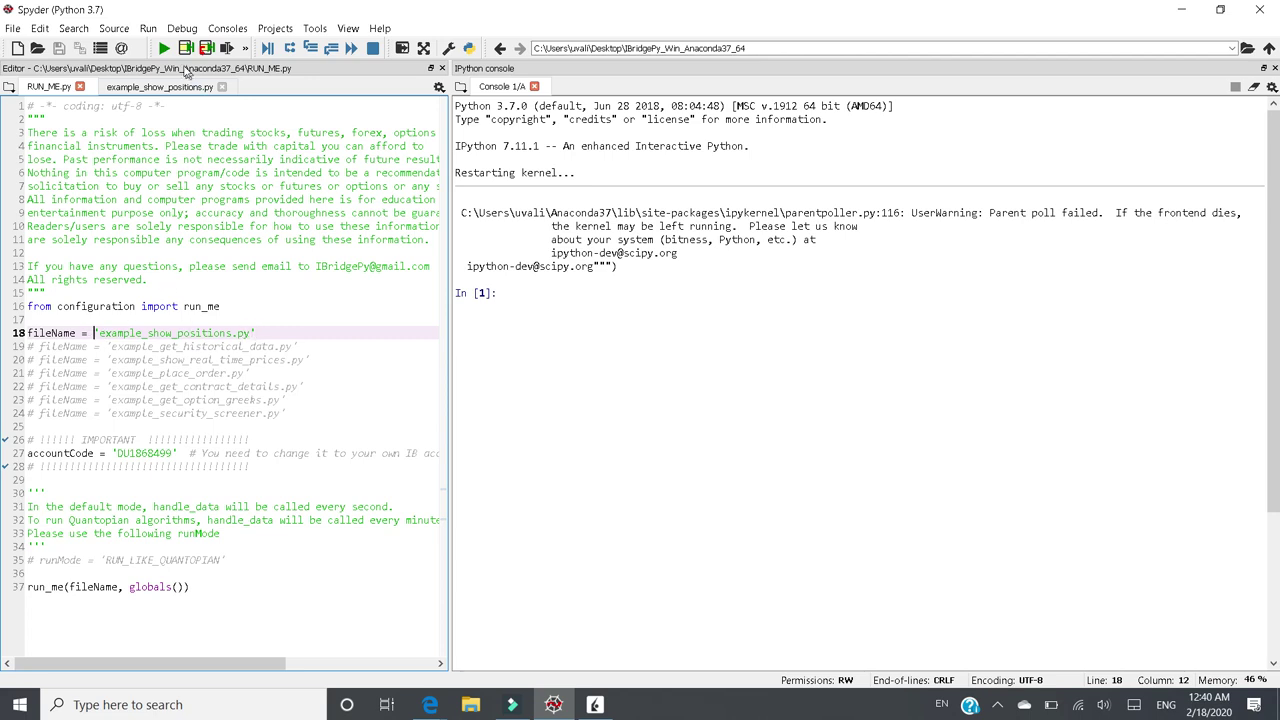
- Rerun RUN_ME.py via IB Gateway to print CASH=999555.74, then check the Gateway's connected client
left_click(164, 49)
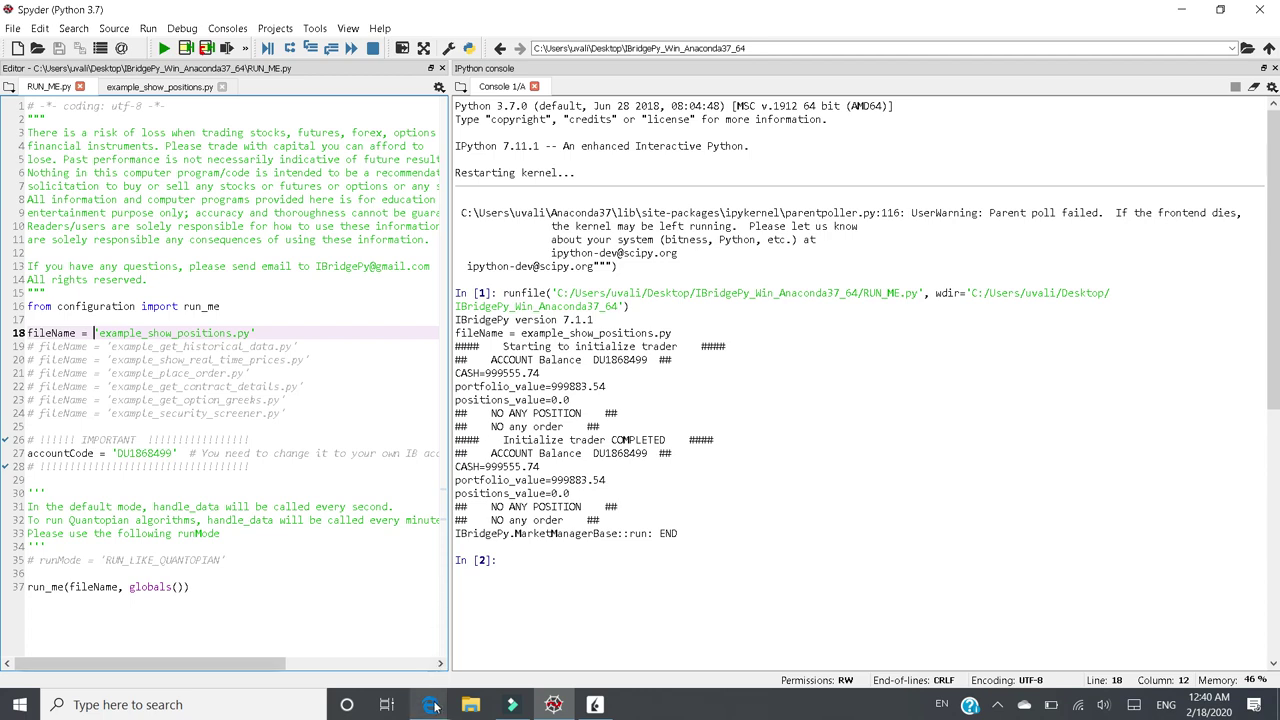
mouse_move(433, 707)
left_click(236, 427)
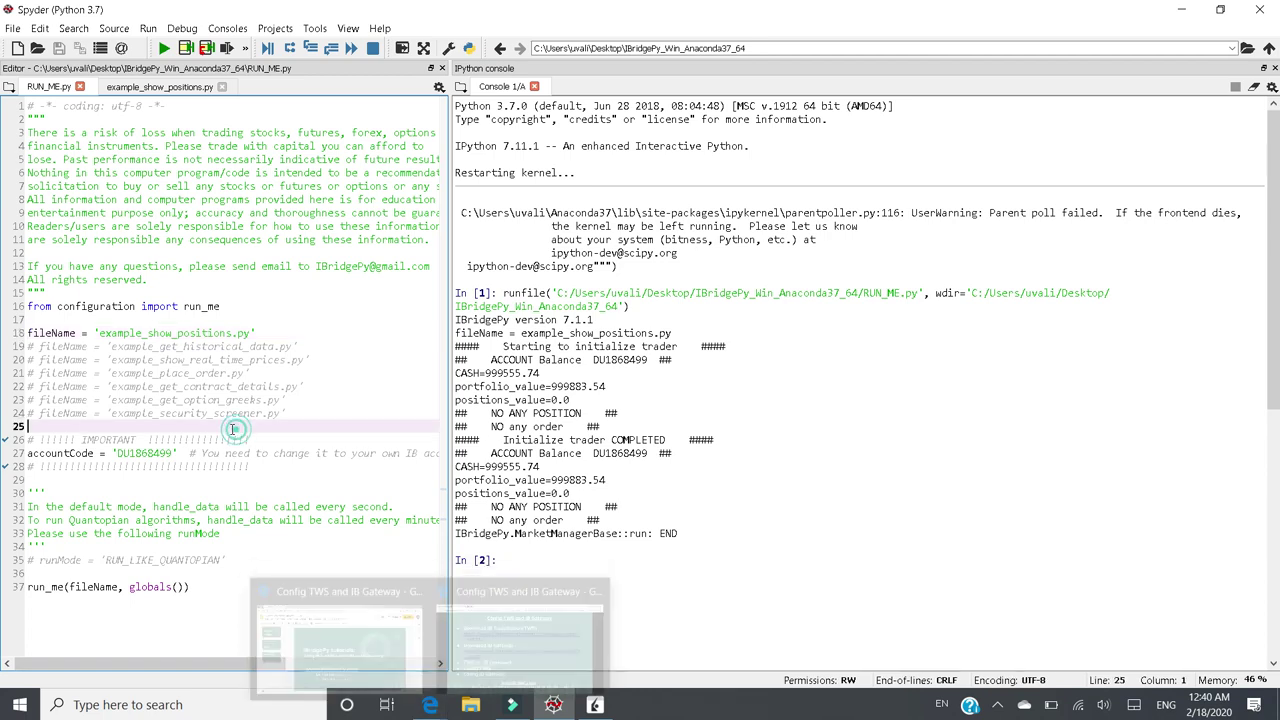
left_click_drag(113, 453, 181, 453)
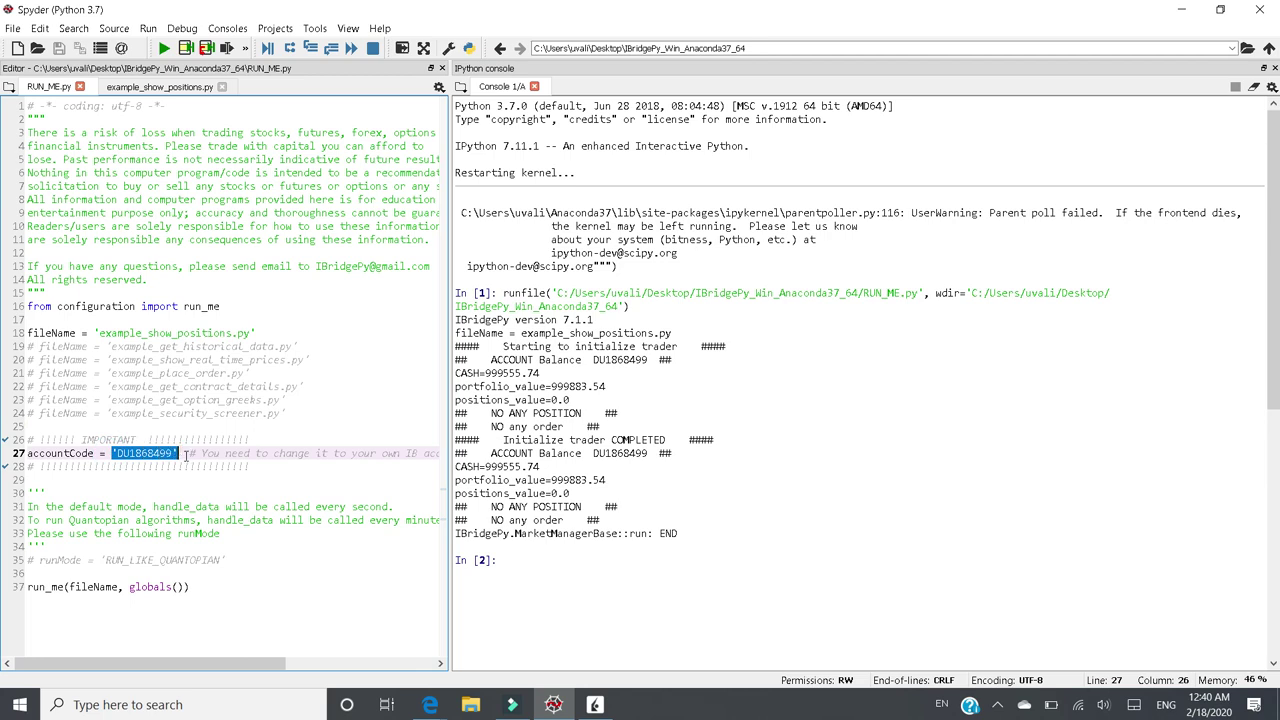
left_click(594, 704)
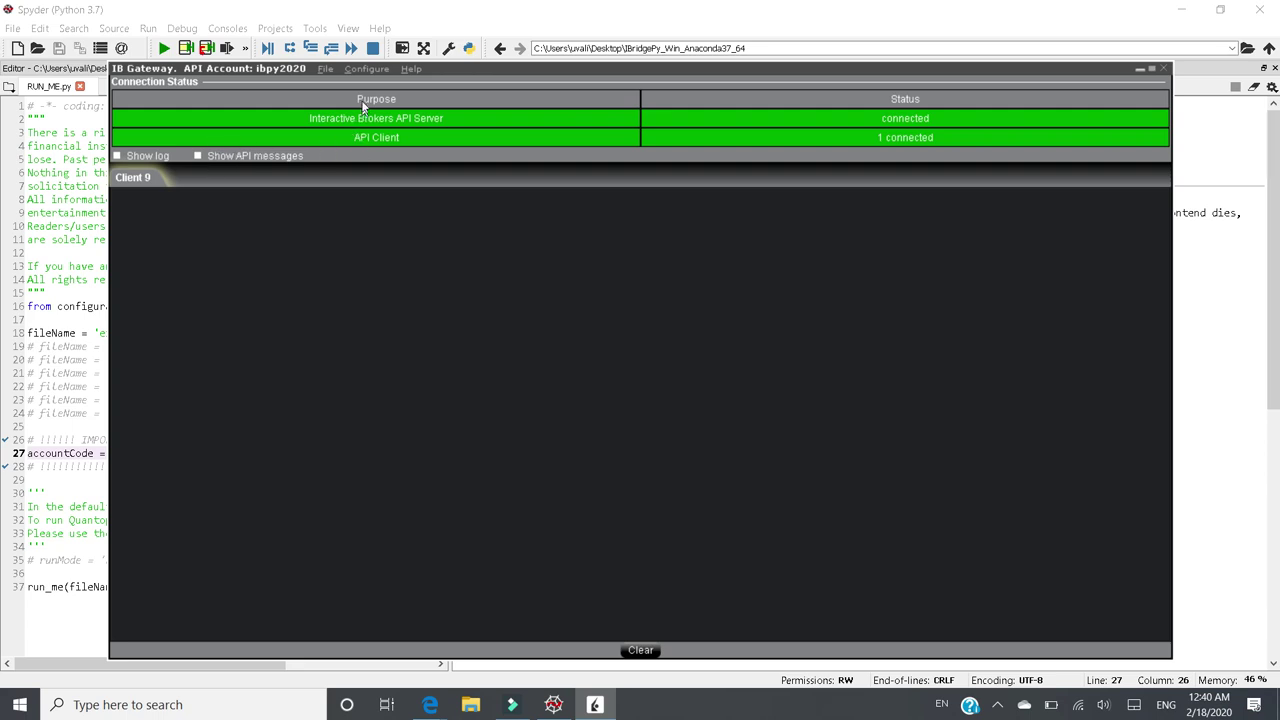
left_click(364, 70)
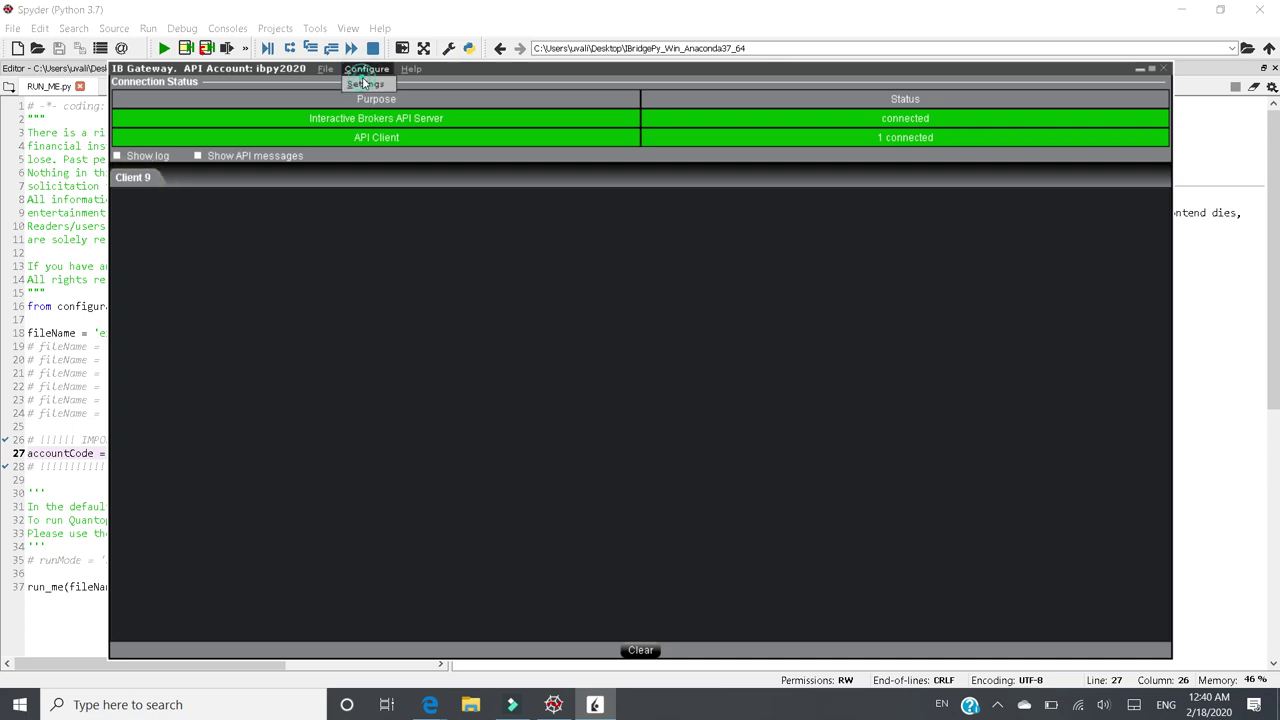
left_click(366, 84)
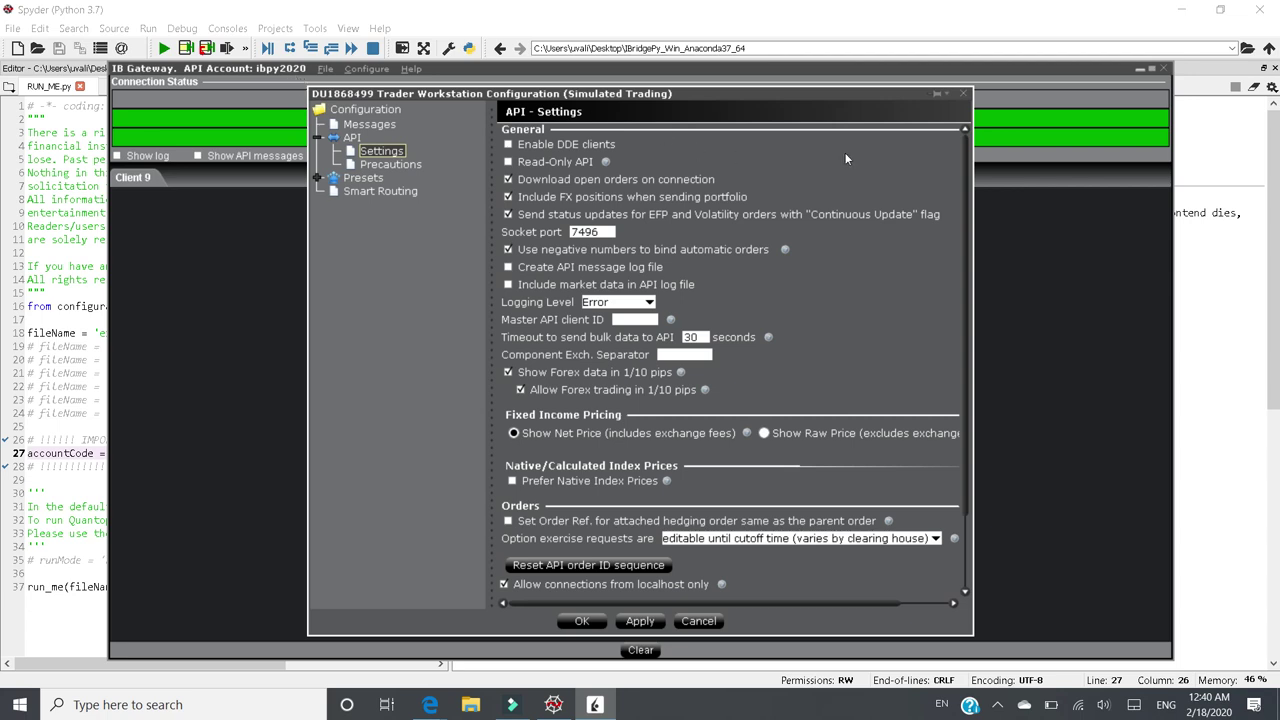
left_click(963, 94)
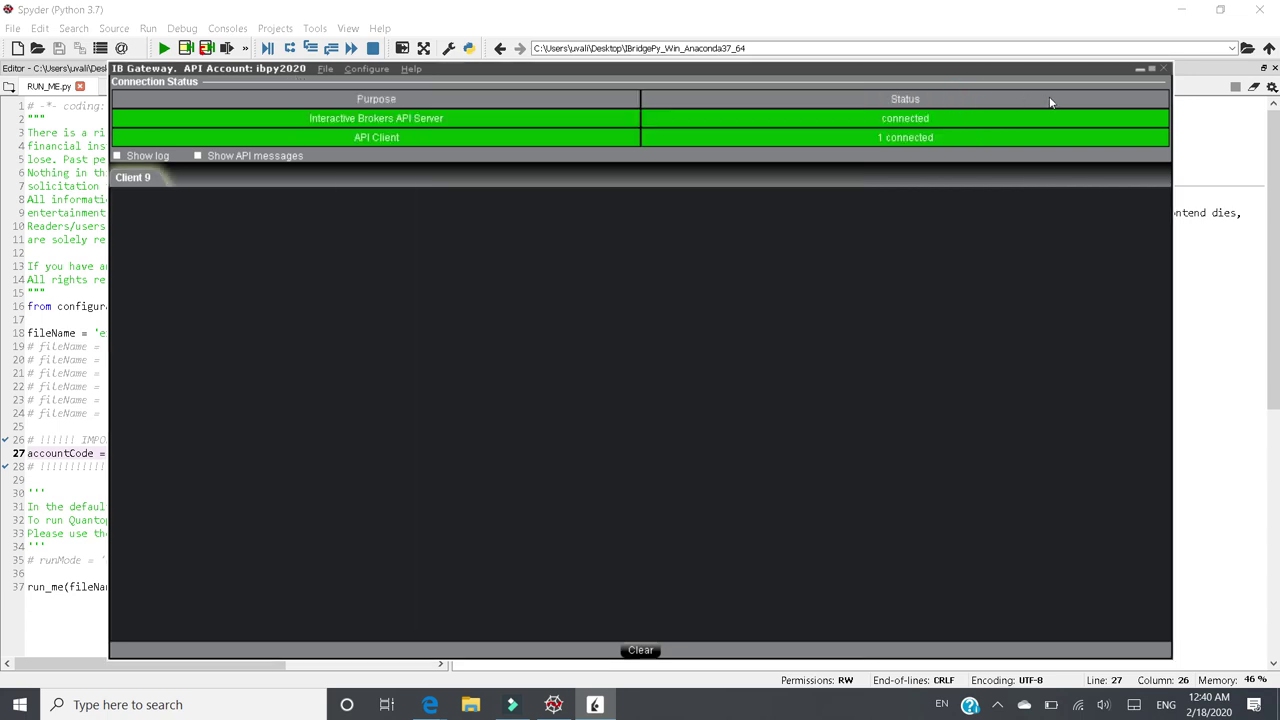
left_click(1139, 72)
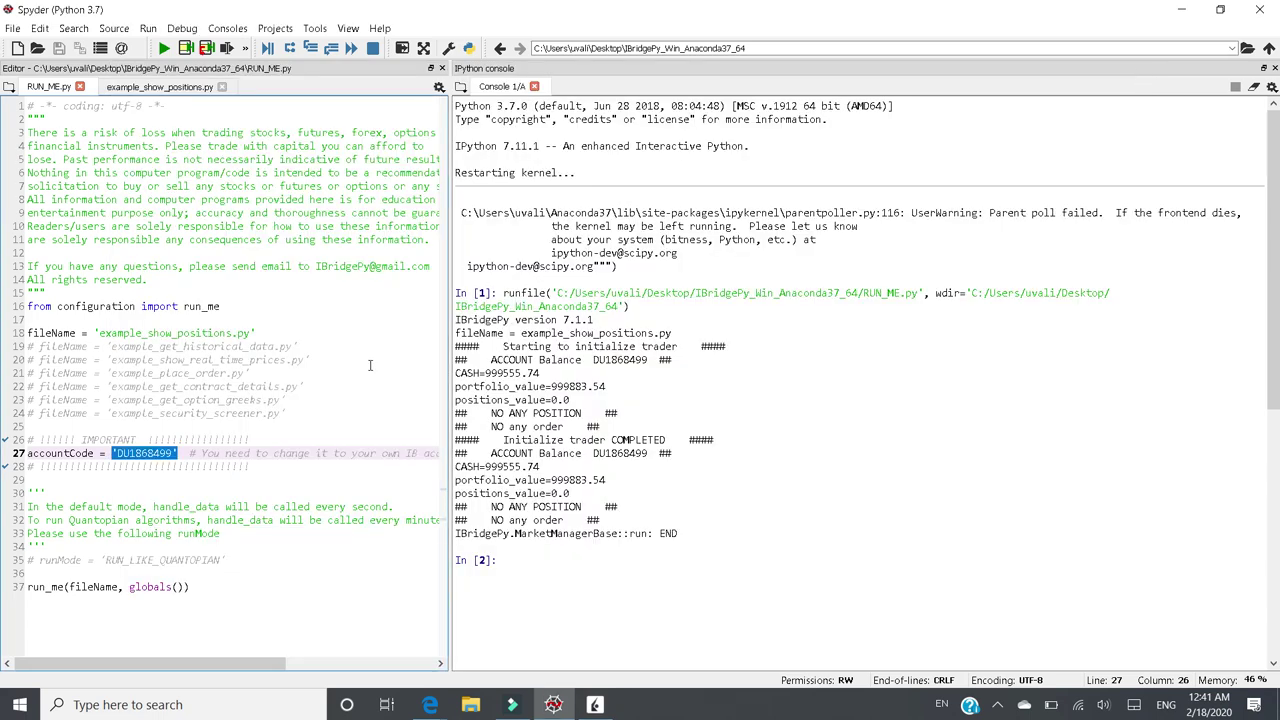
left_click(160, 456)
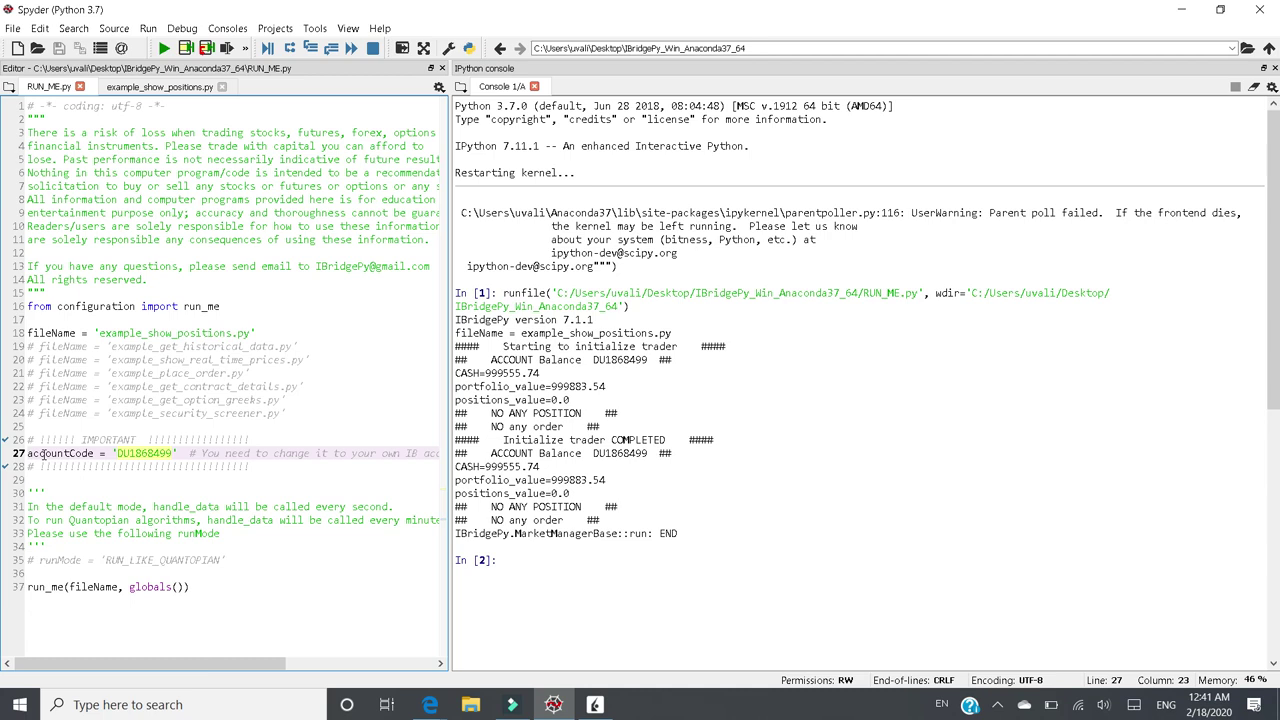
left_click(424, 705)
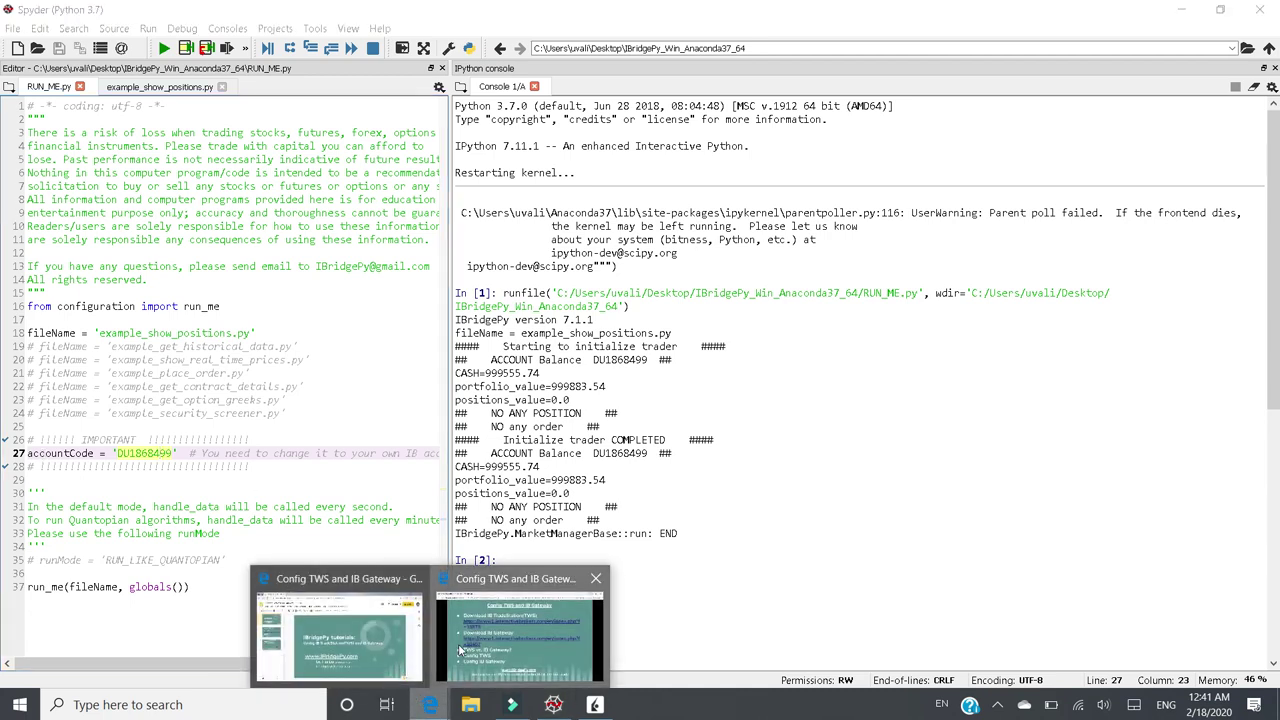
left_click(515, 615)
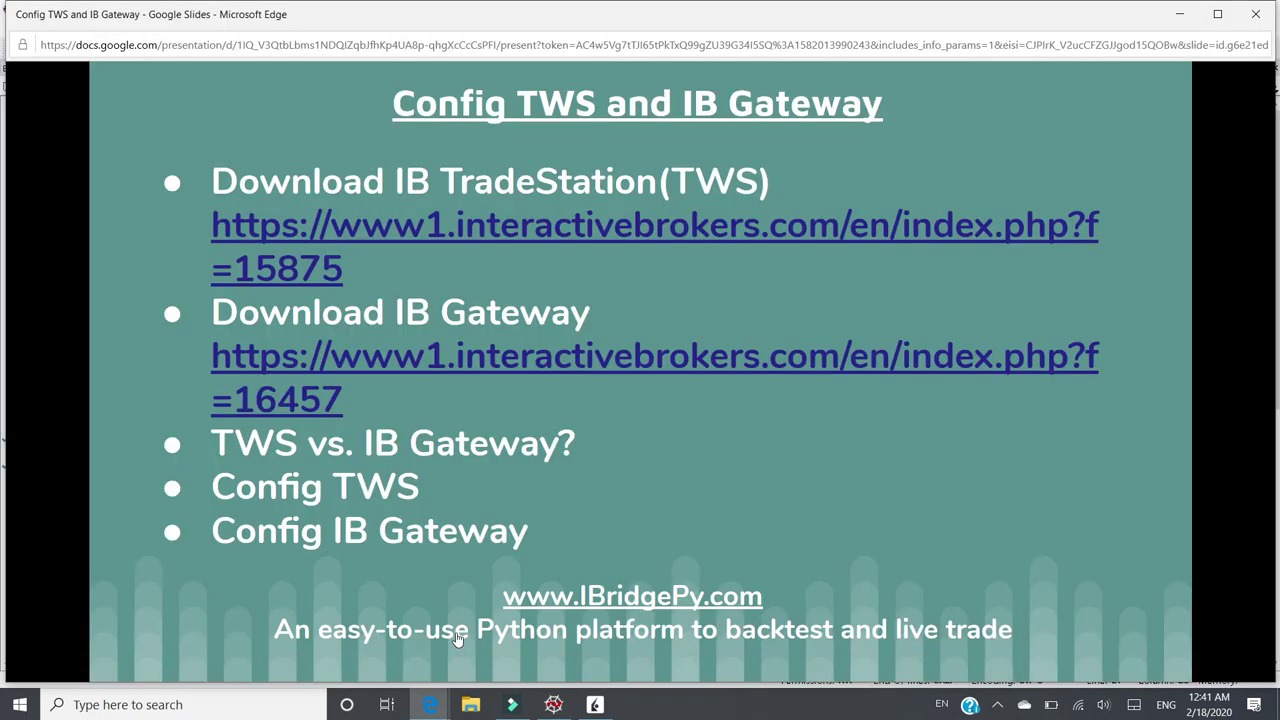
- Advance the presentation to the closing thank-you slide 3
left_click(696, 545)
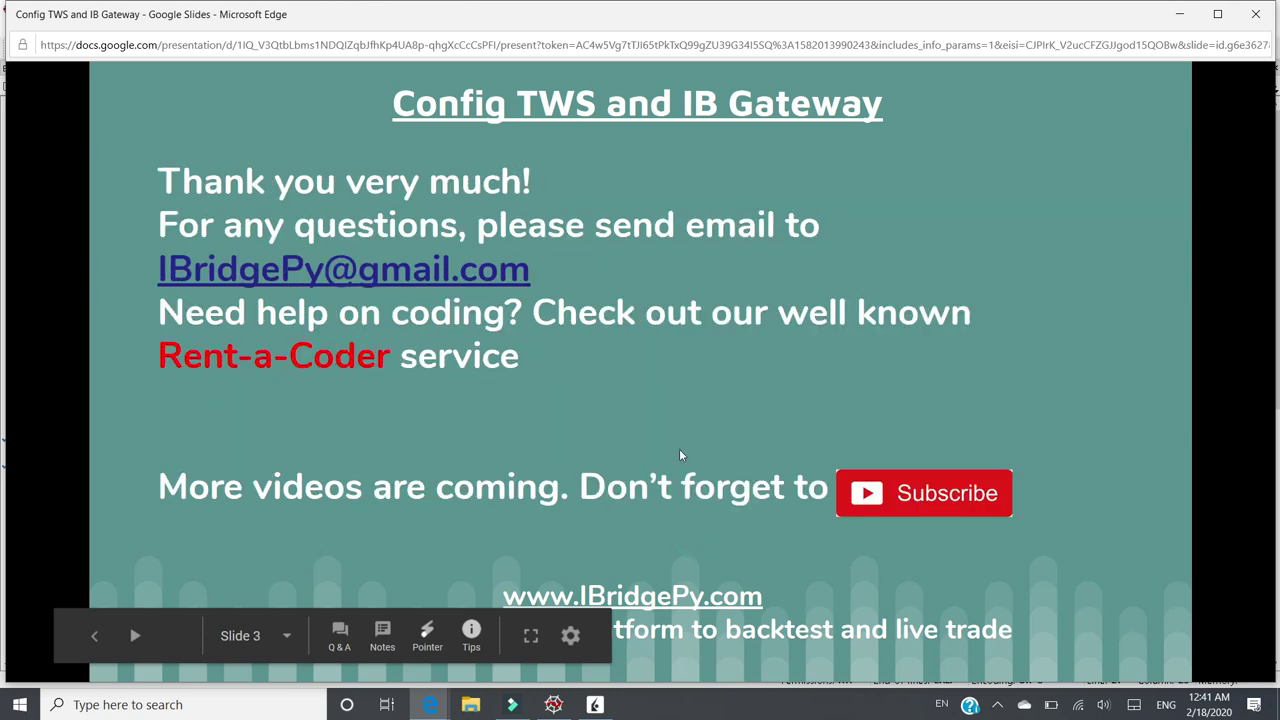